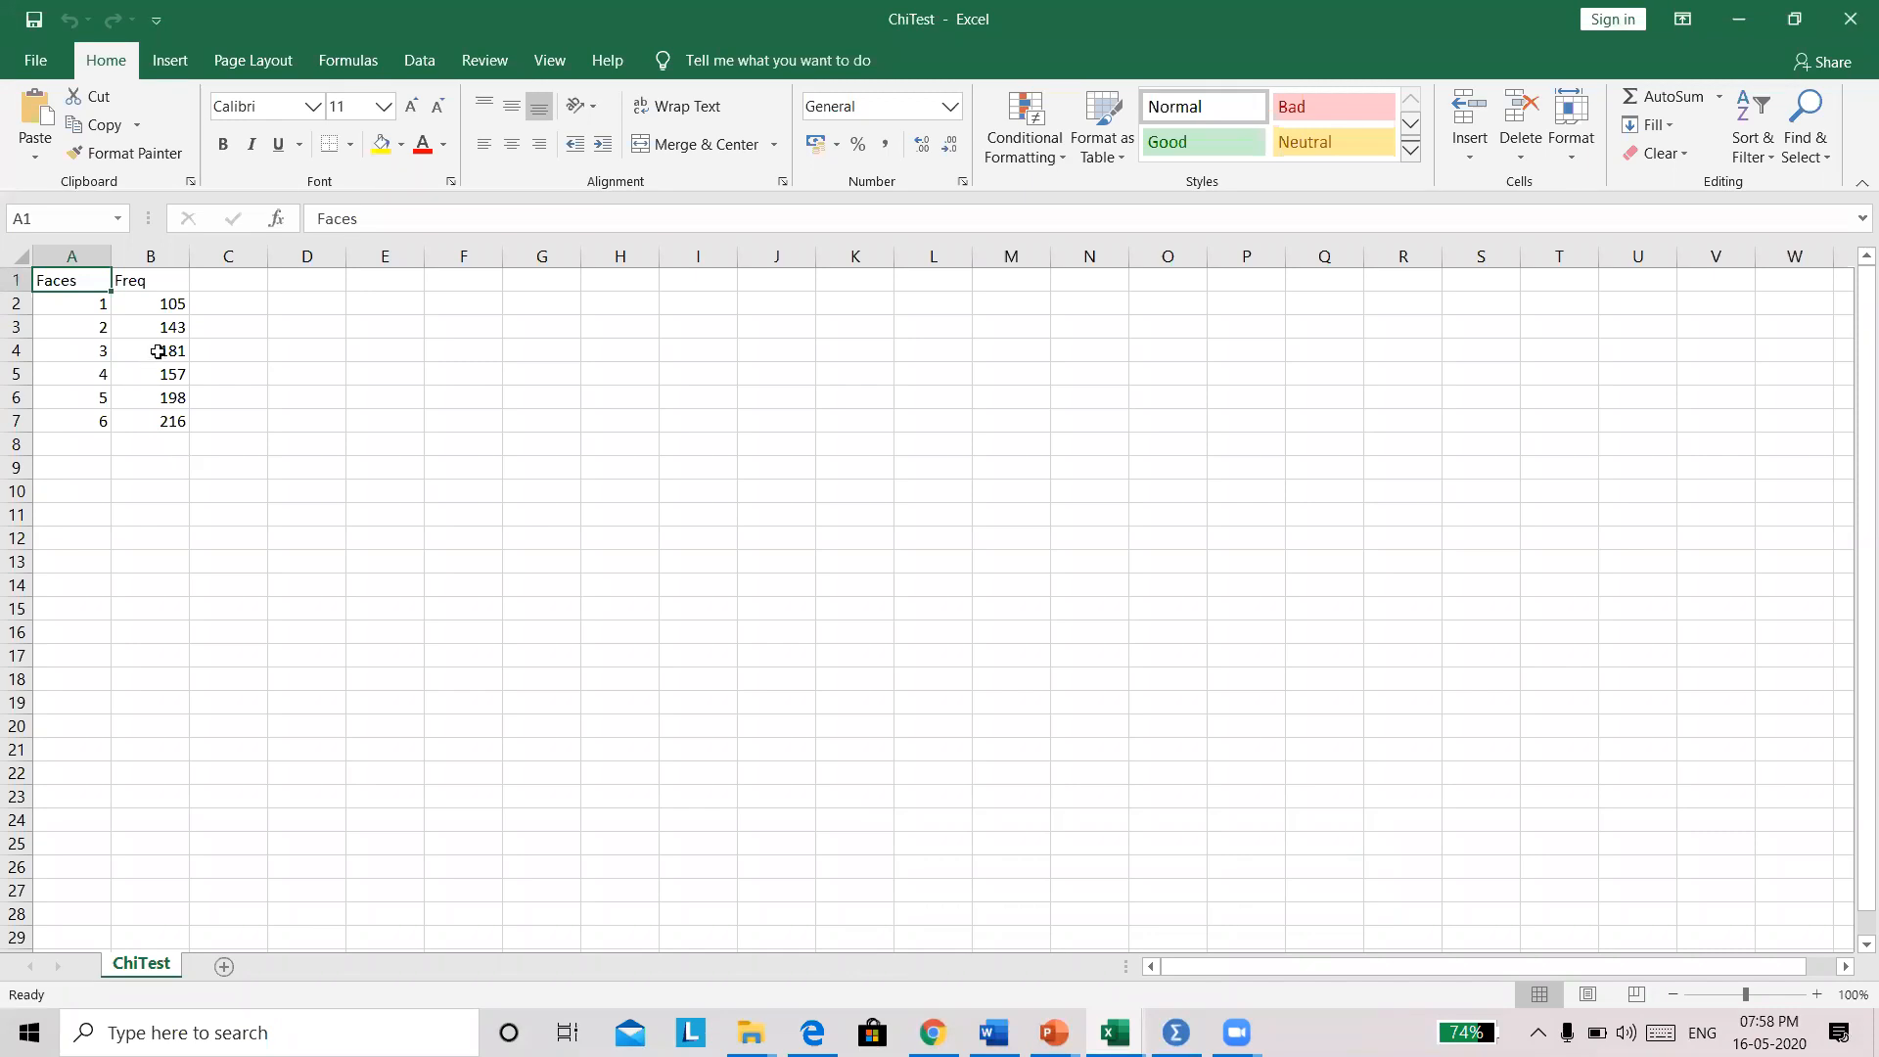
Review the Freq values in B2:B7 and close the ChiTest workbook.
left_click_drag(172, 302, 172, 422)
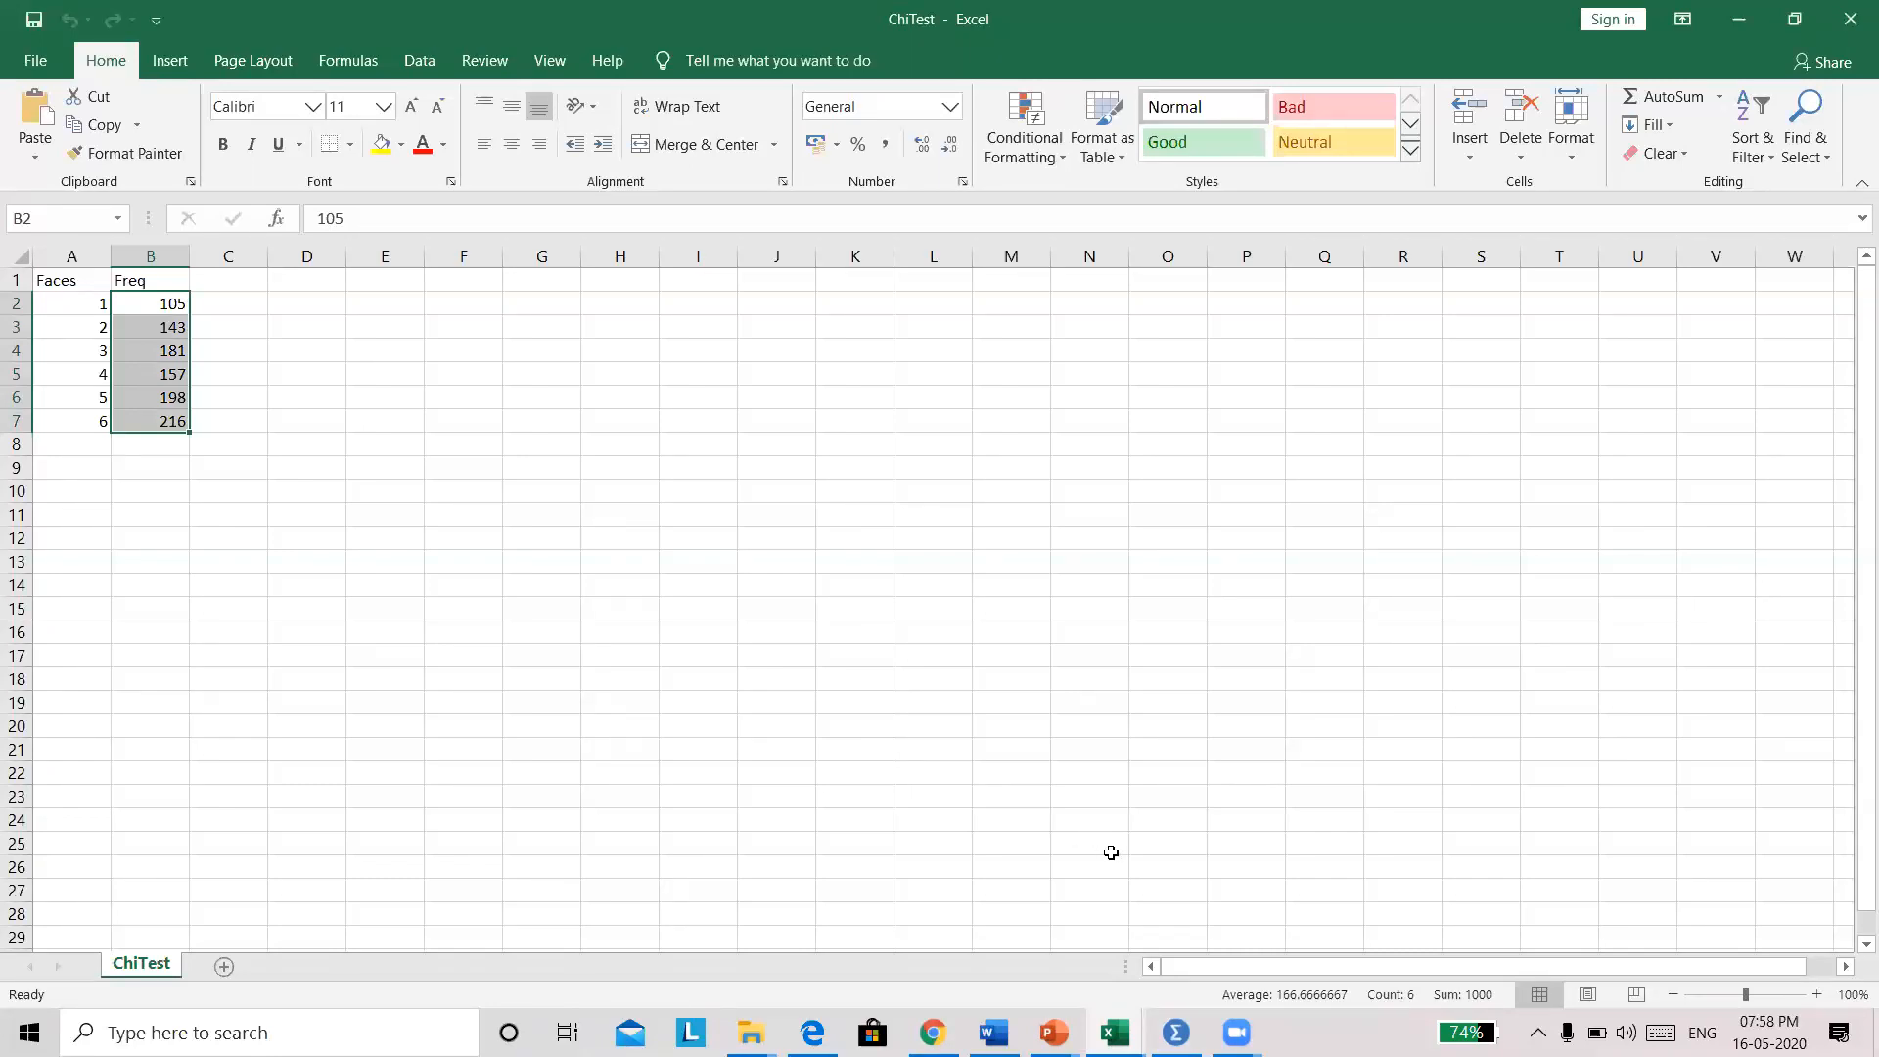
left_click(1176, 1032)
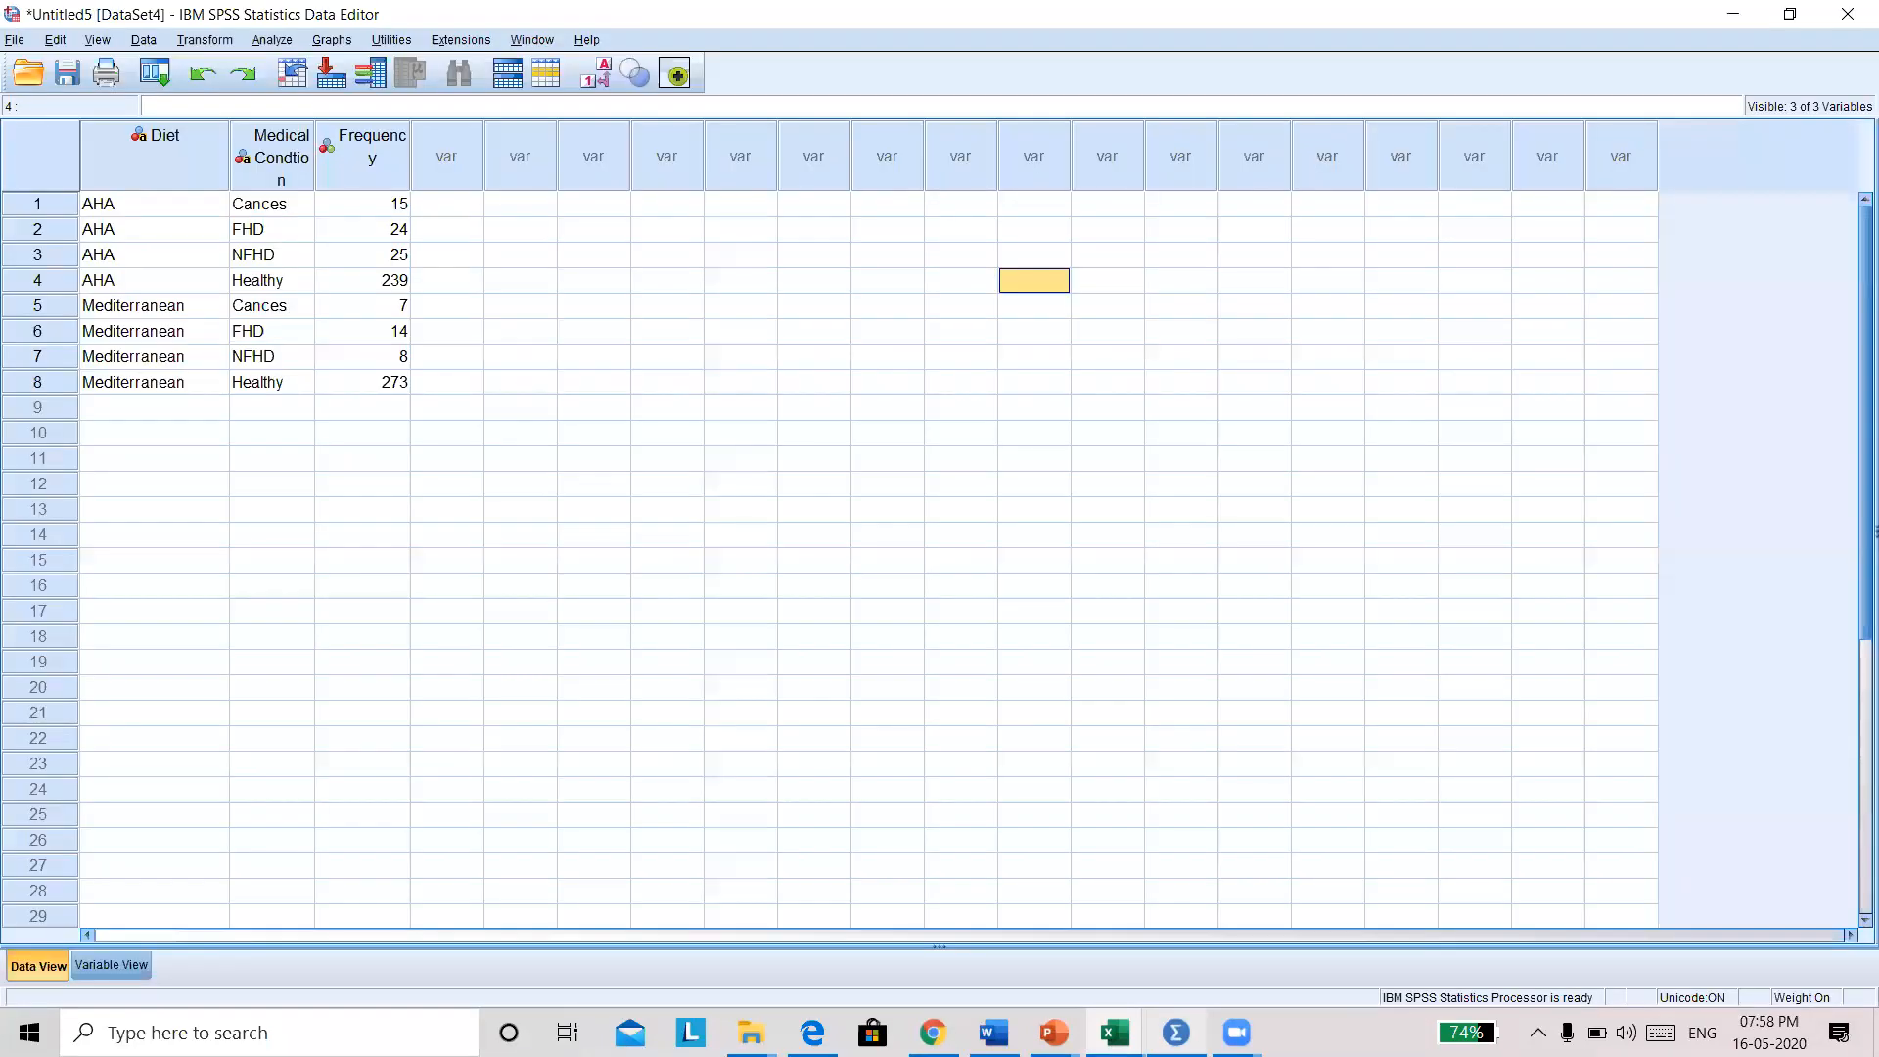
left_click(1115, 1032)
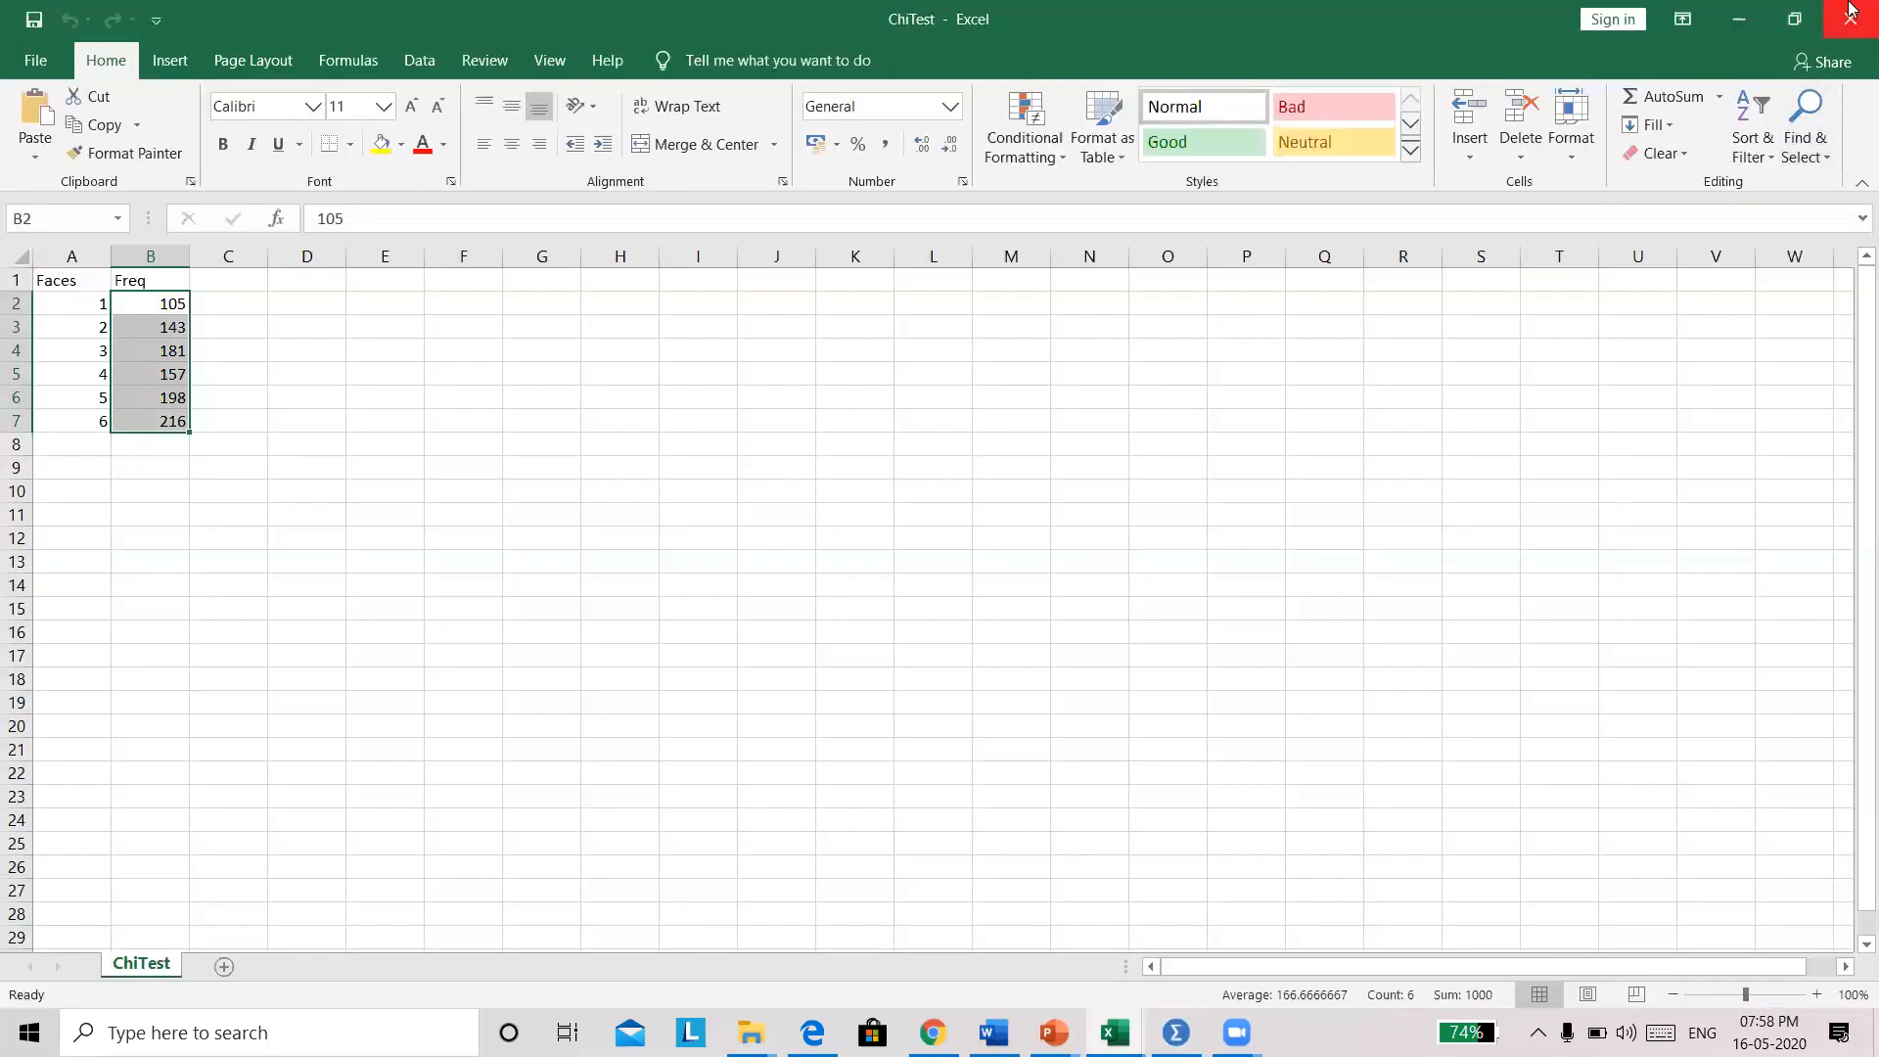
left_click(1849, 22)
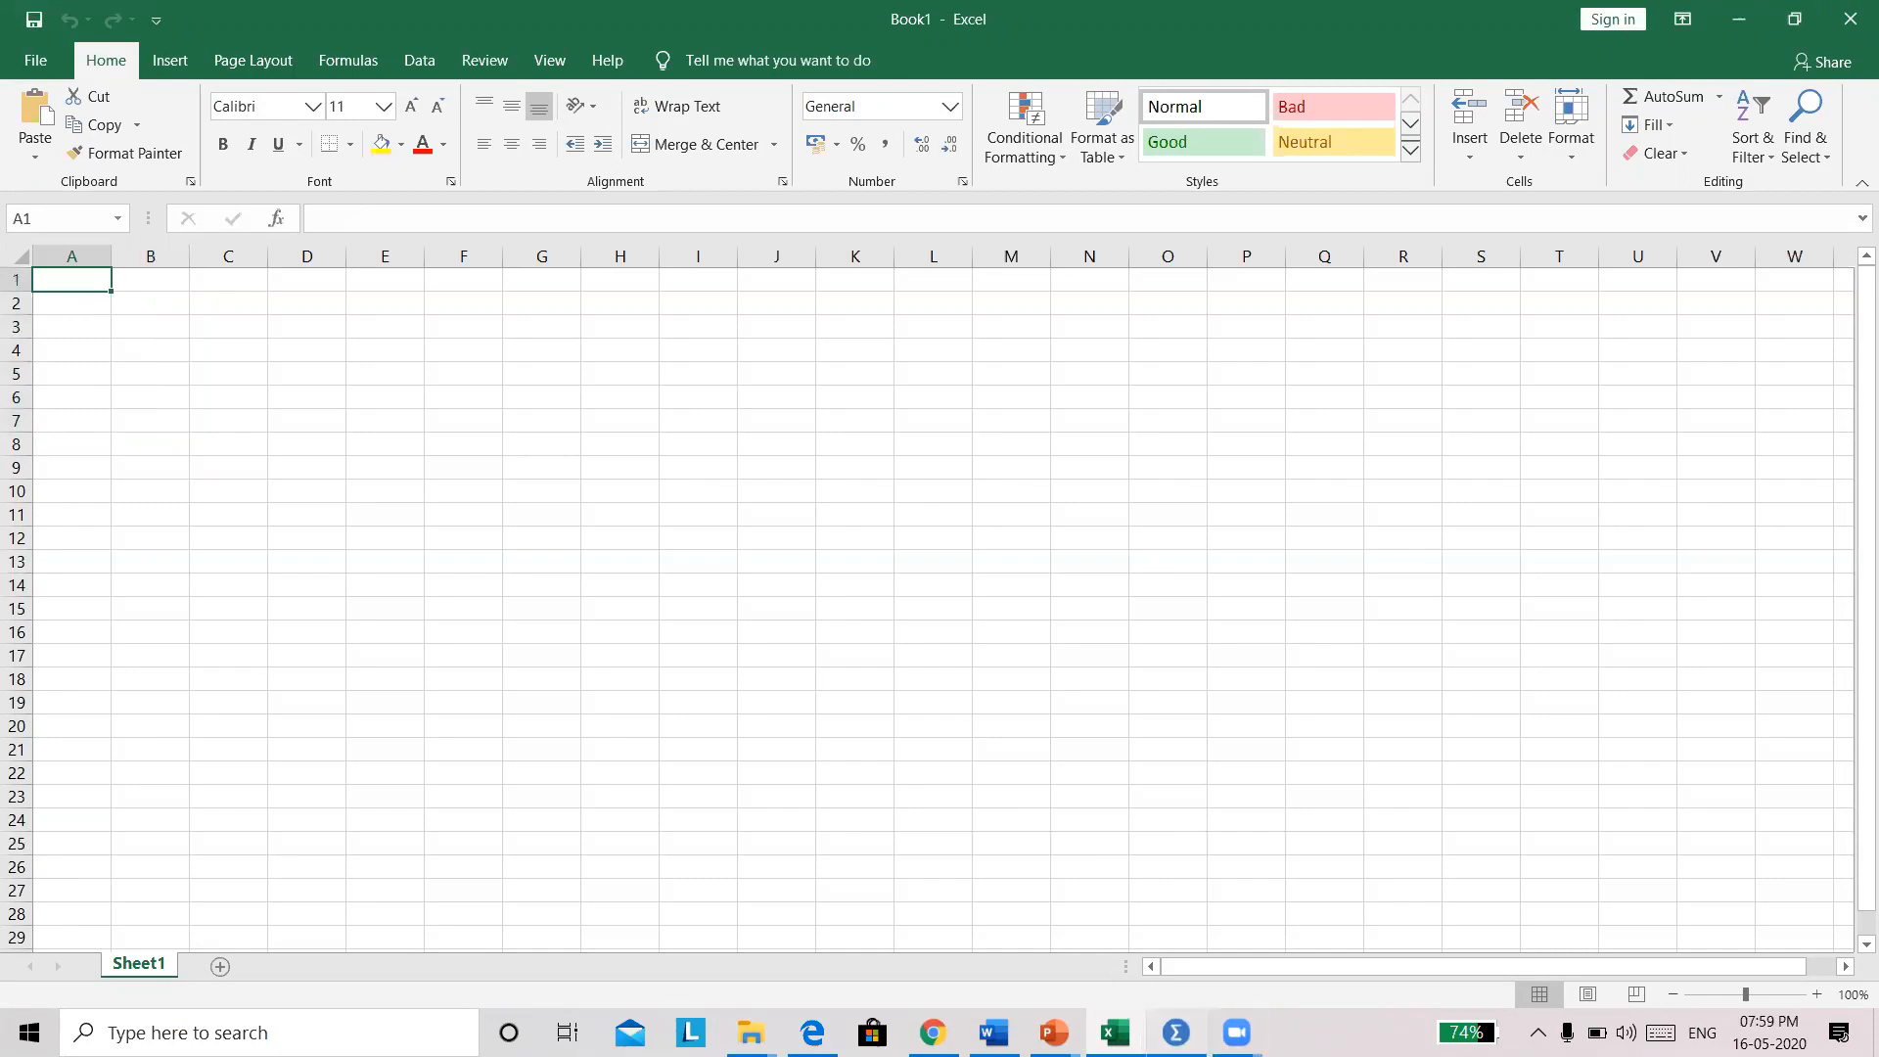
Switch to SPSS Statistics and import ChiTest.csv from the Dataset folder as CSV data.
left_click(1176, 1032)
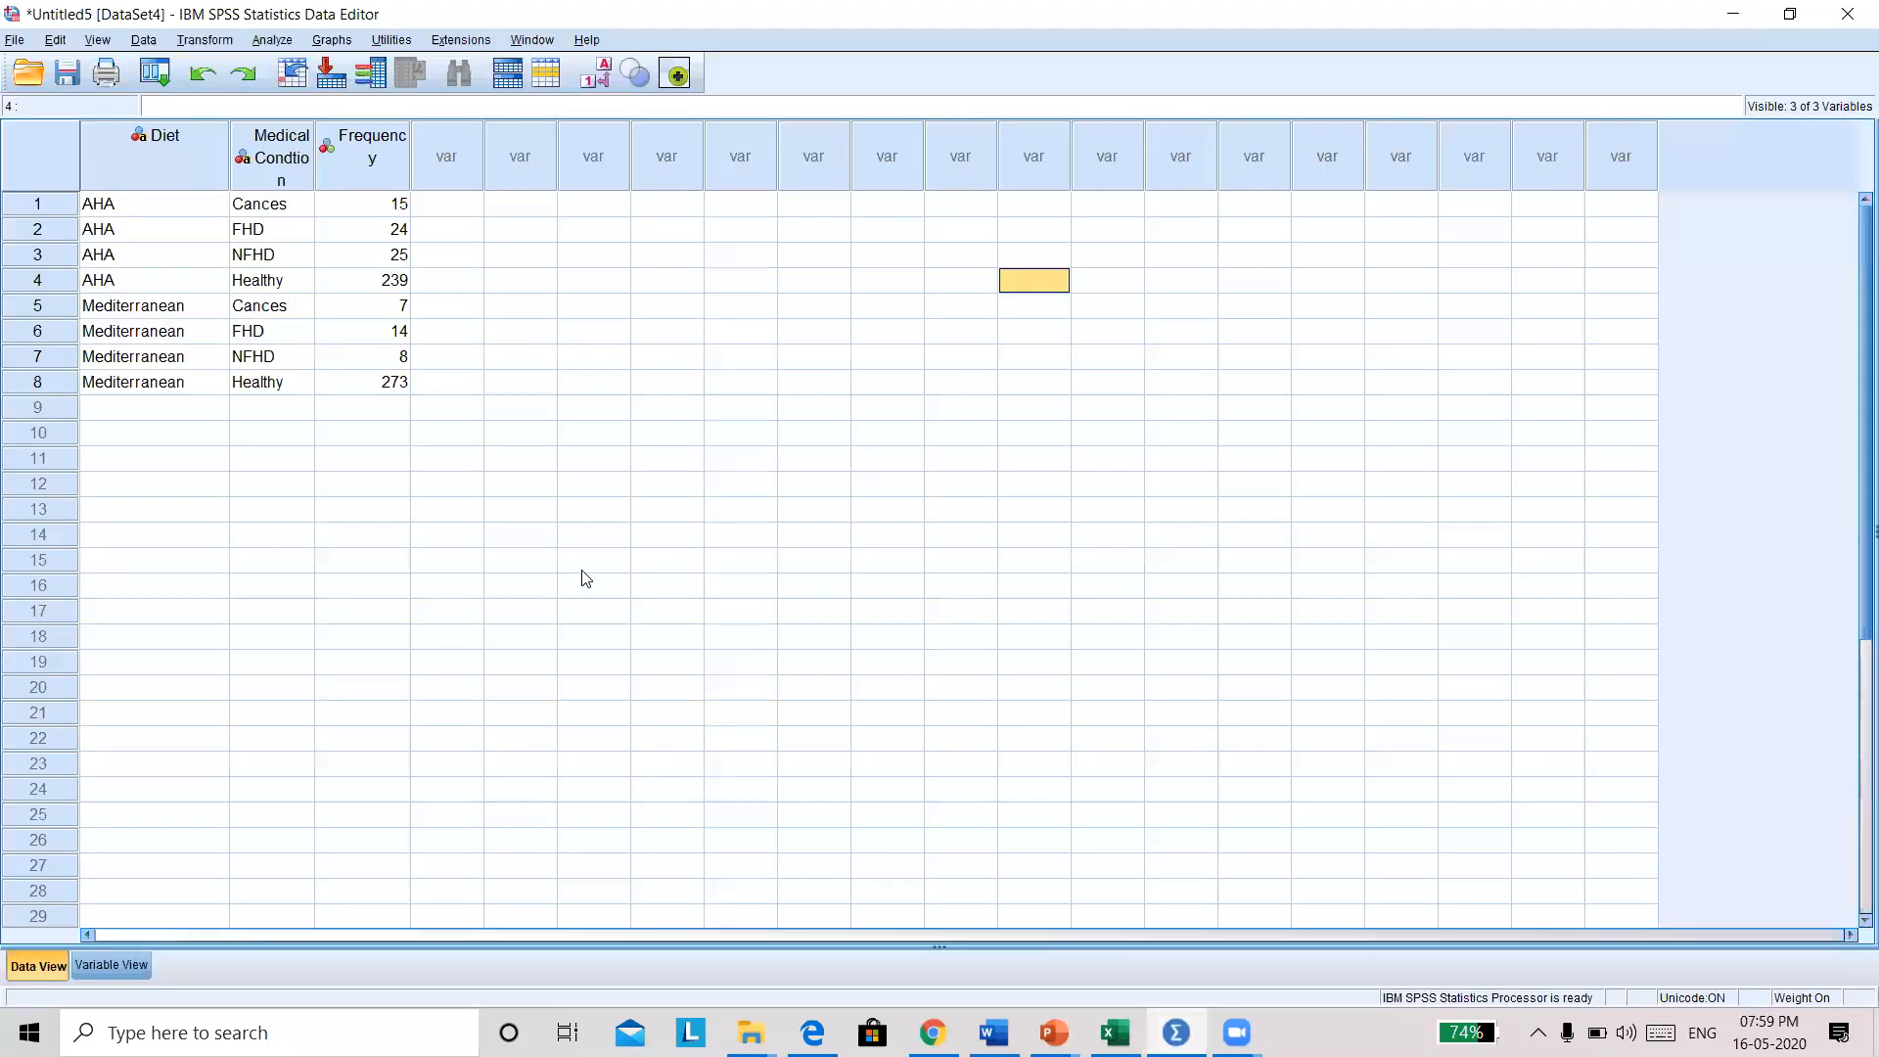
left_click(7, 42)
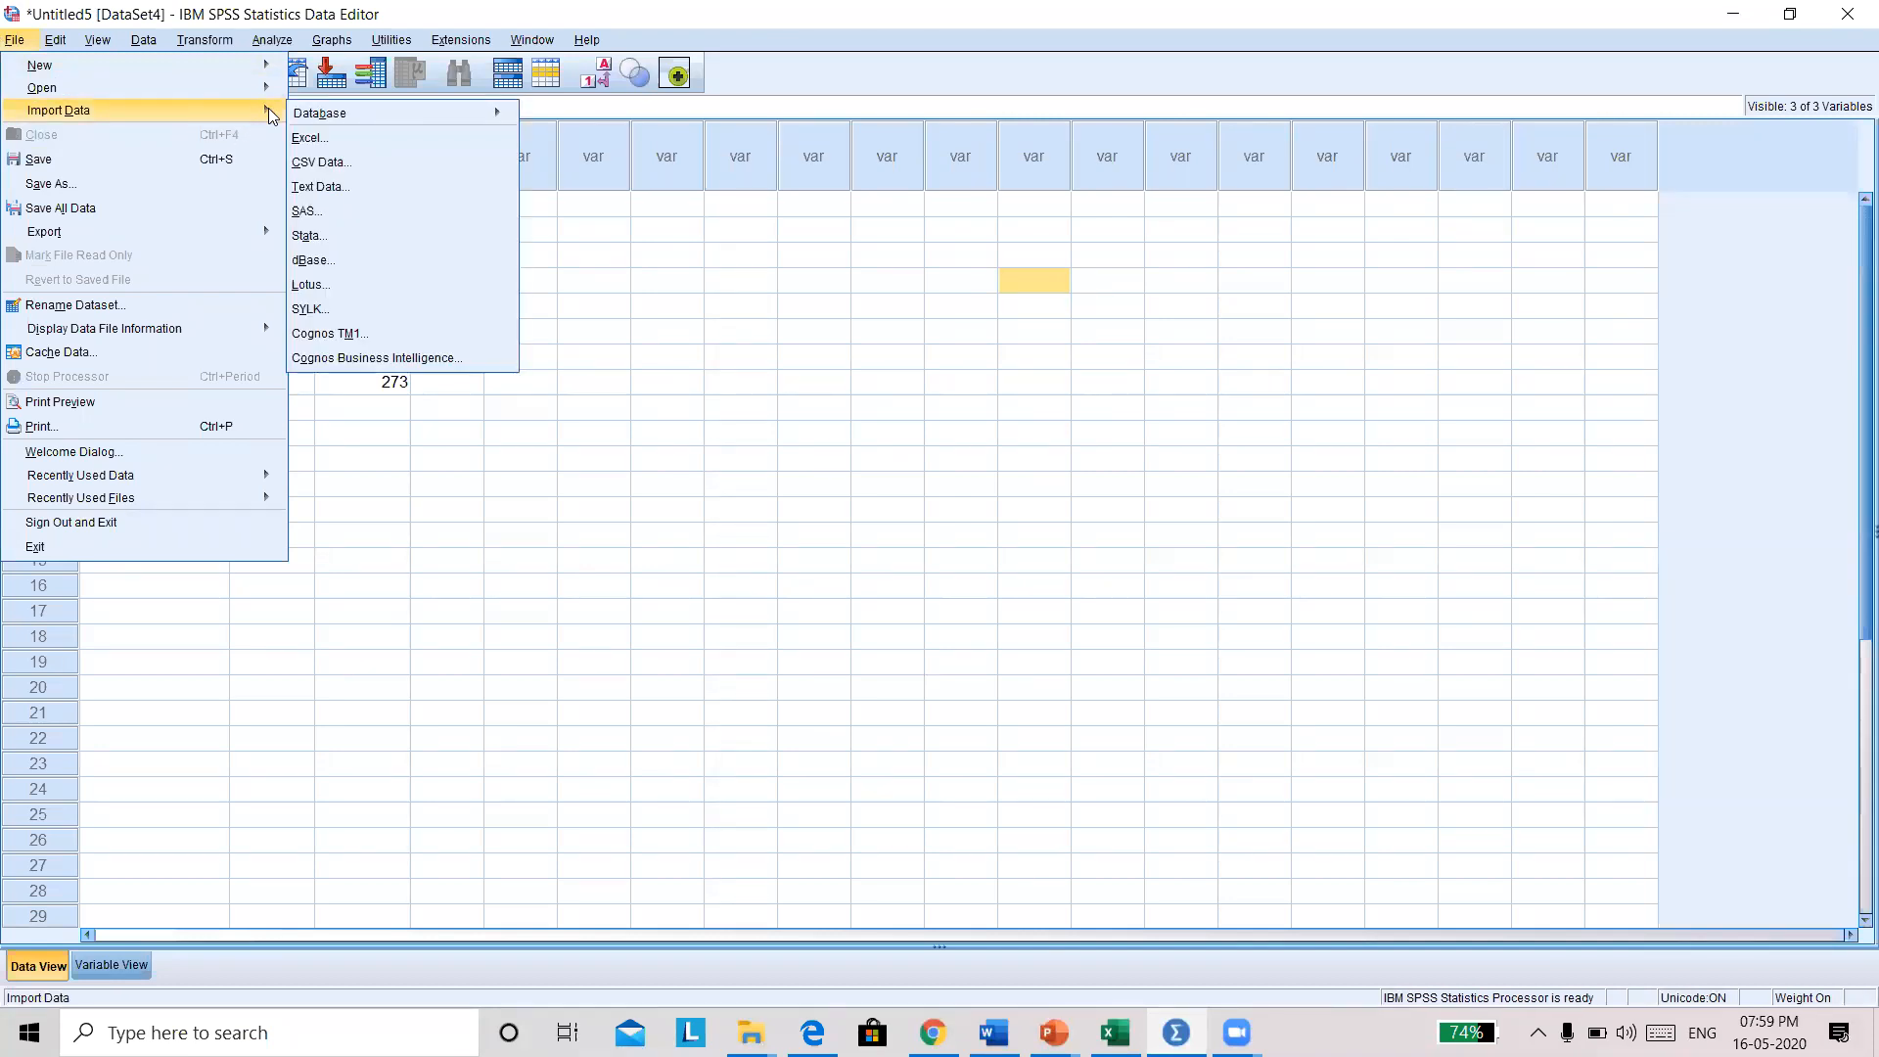
mouse_move(275, 116)
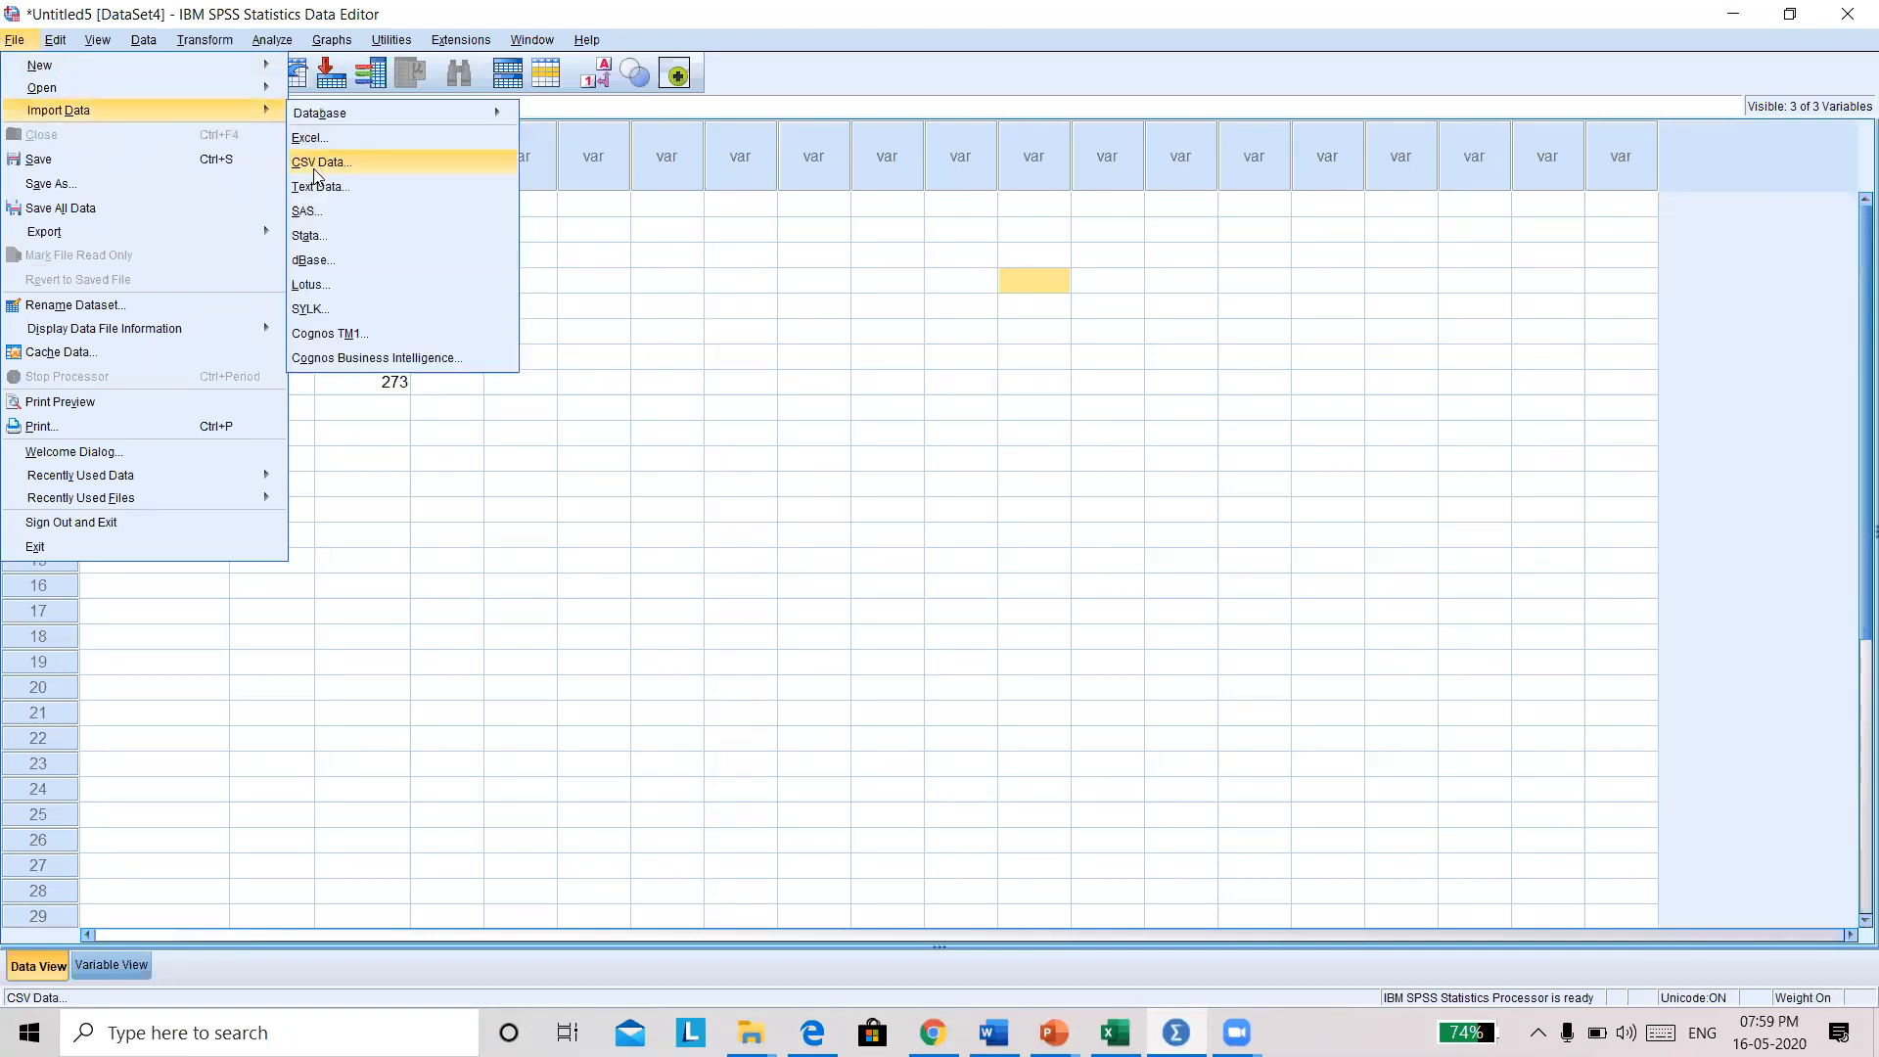
left_click(315, 162)
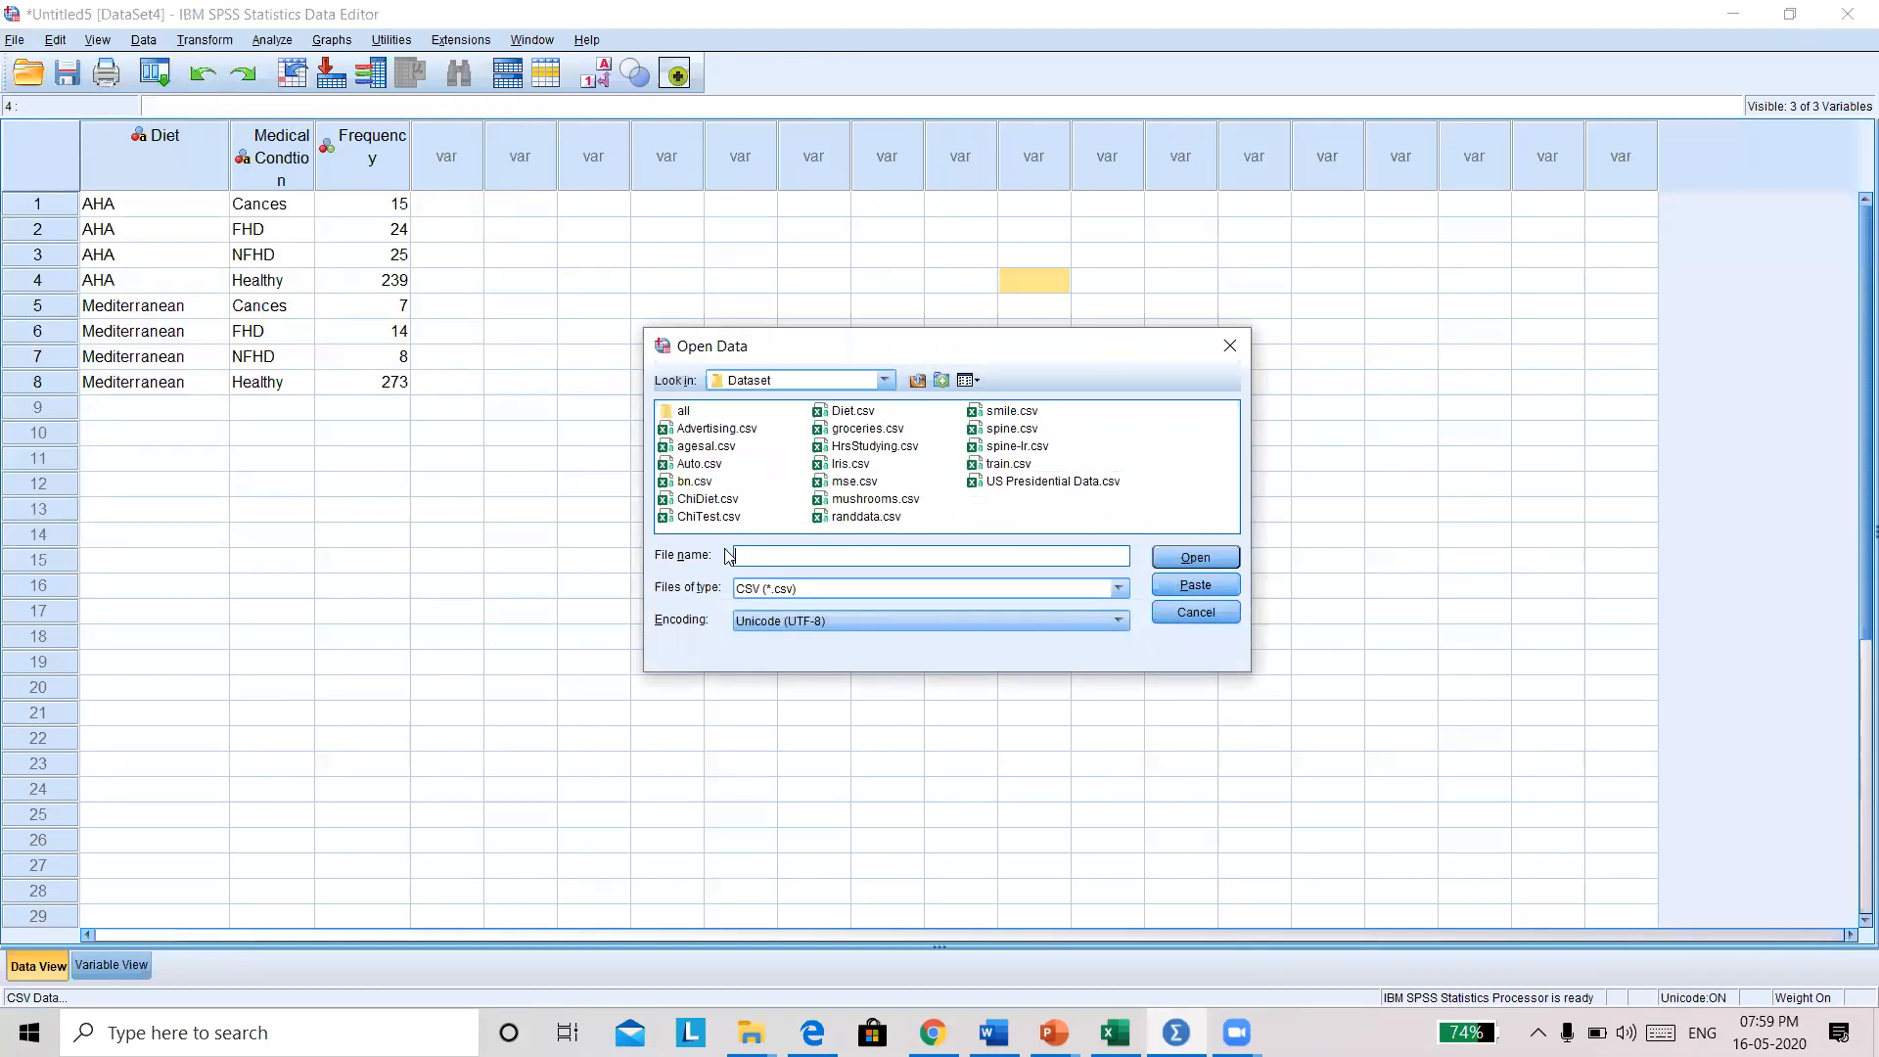
left_click(713, 518)
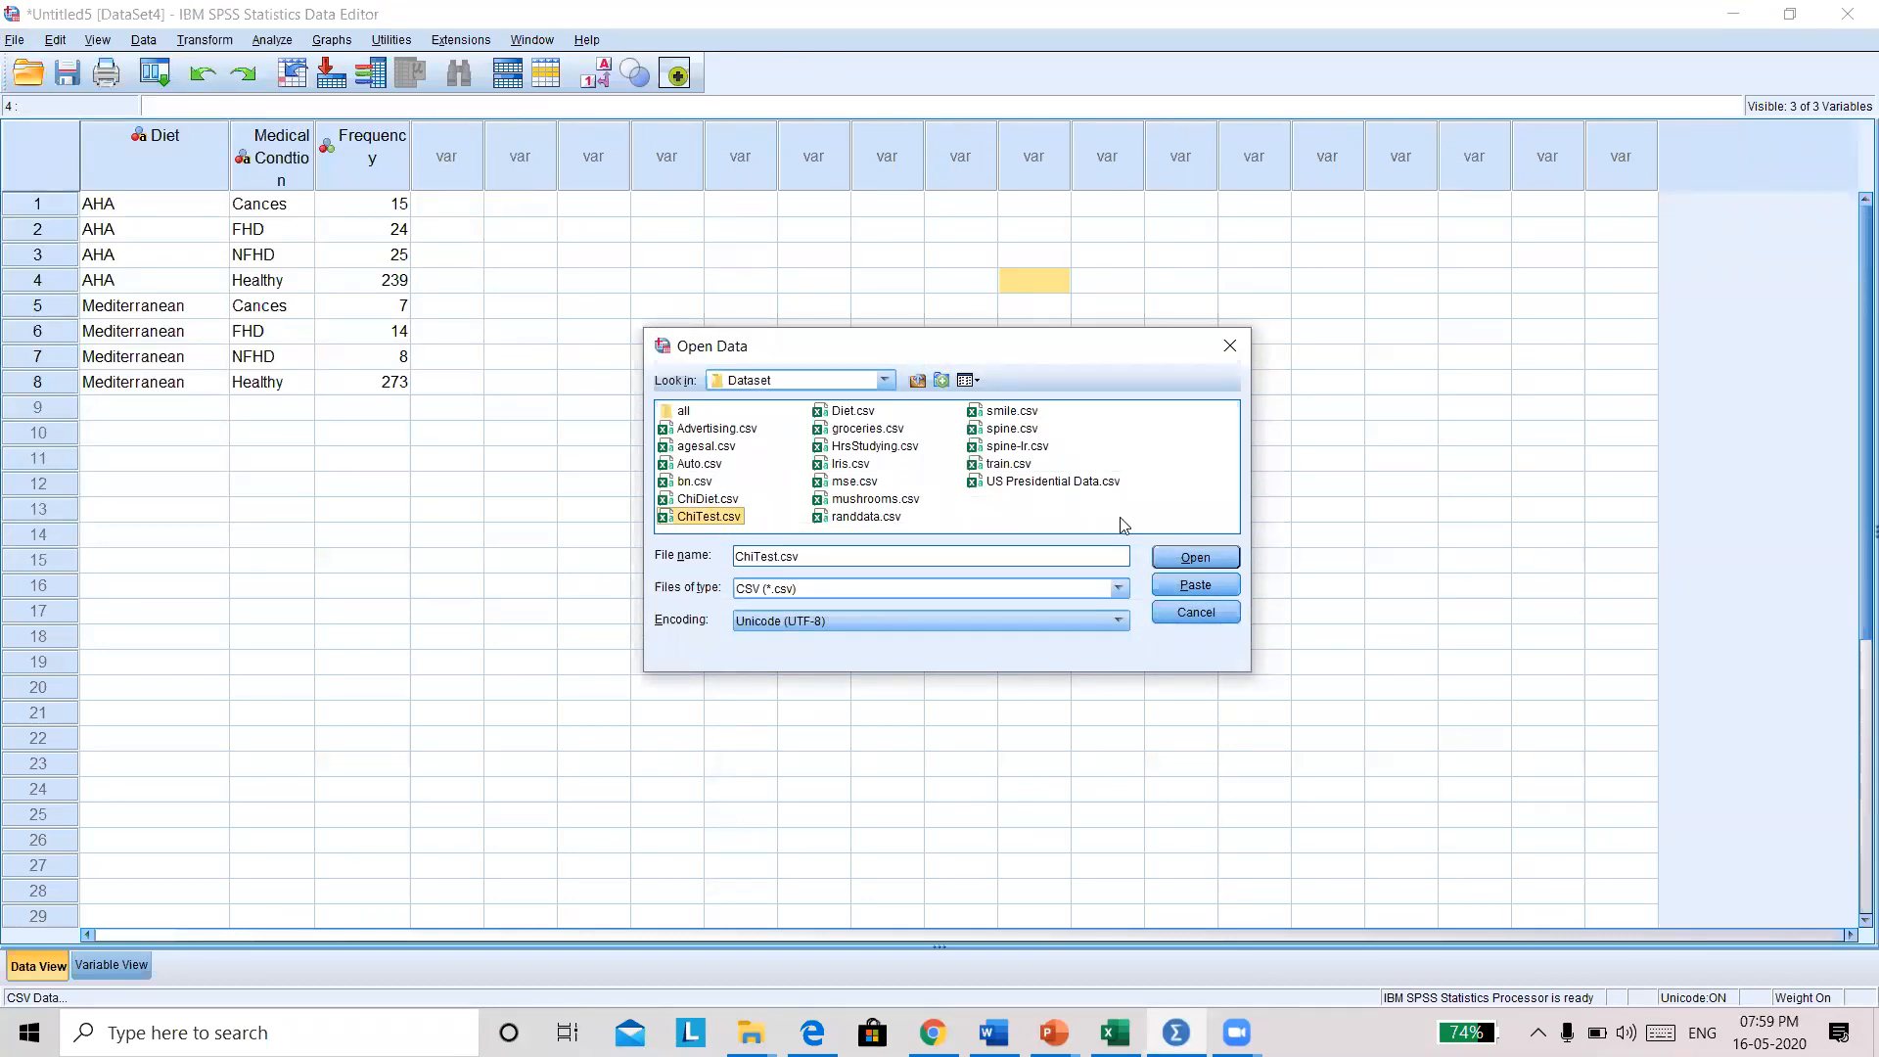
left_click(1185, 559)
left_click(831, 740)
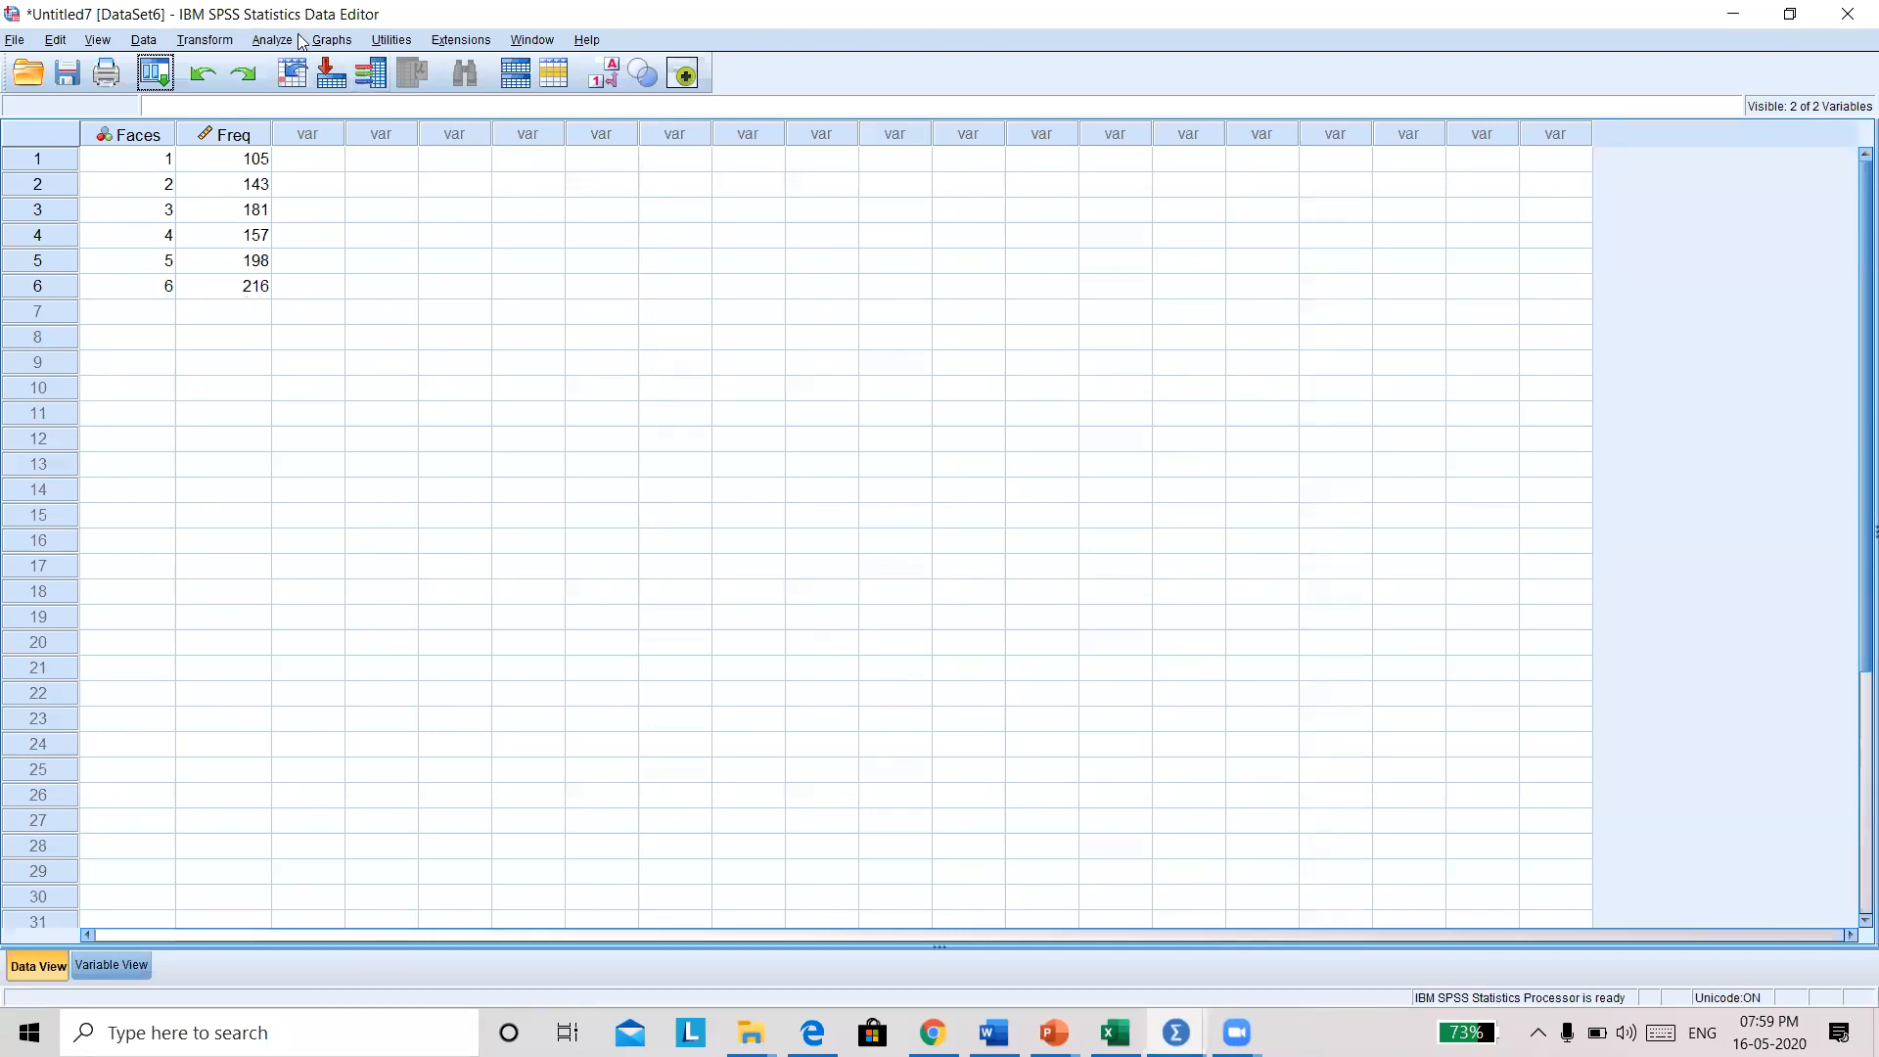
Weight the cases by the Freq variable and close the output viewer without saving its contents.
left_click(58, 256)
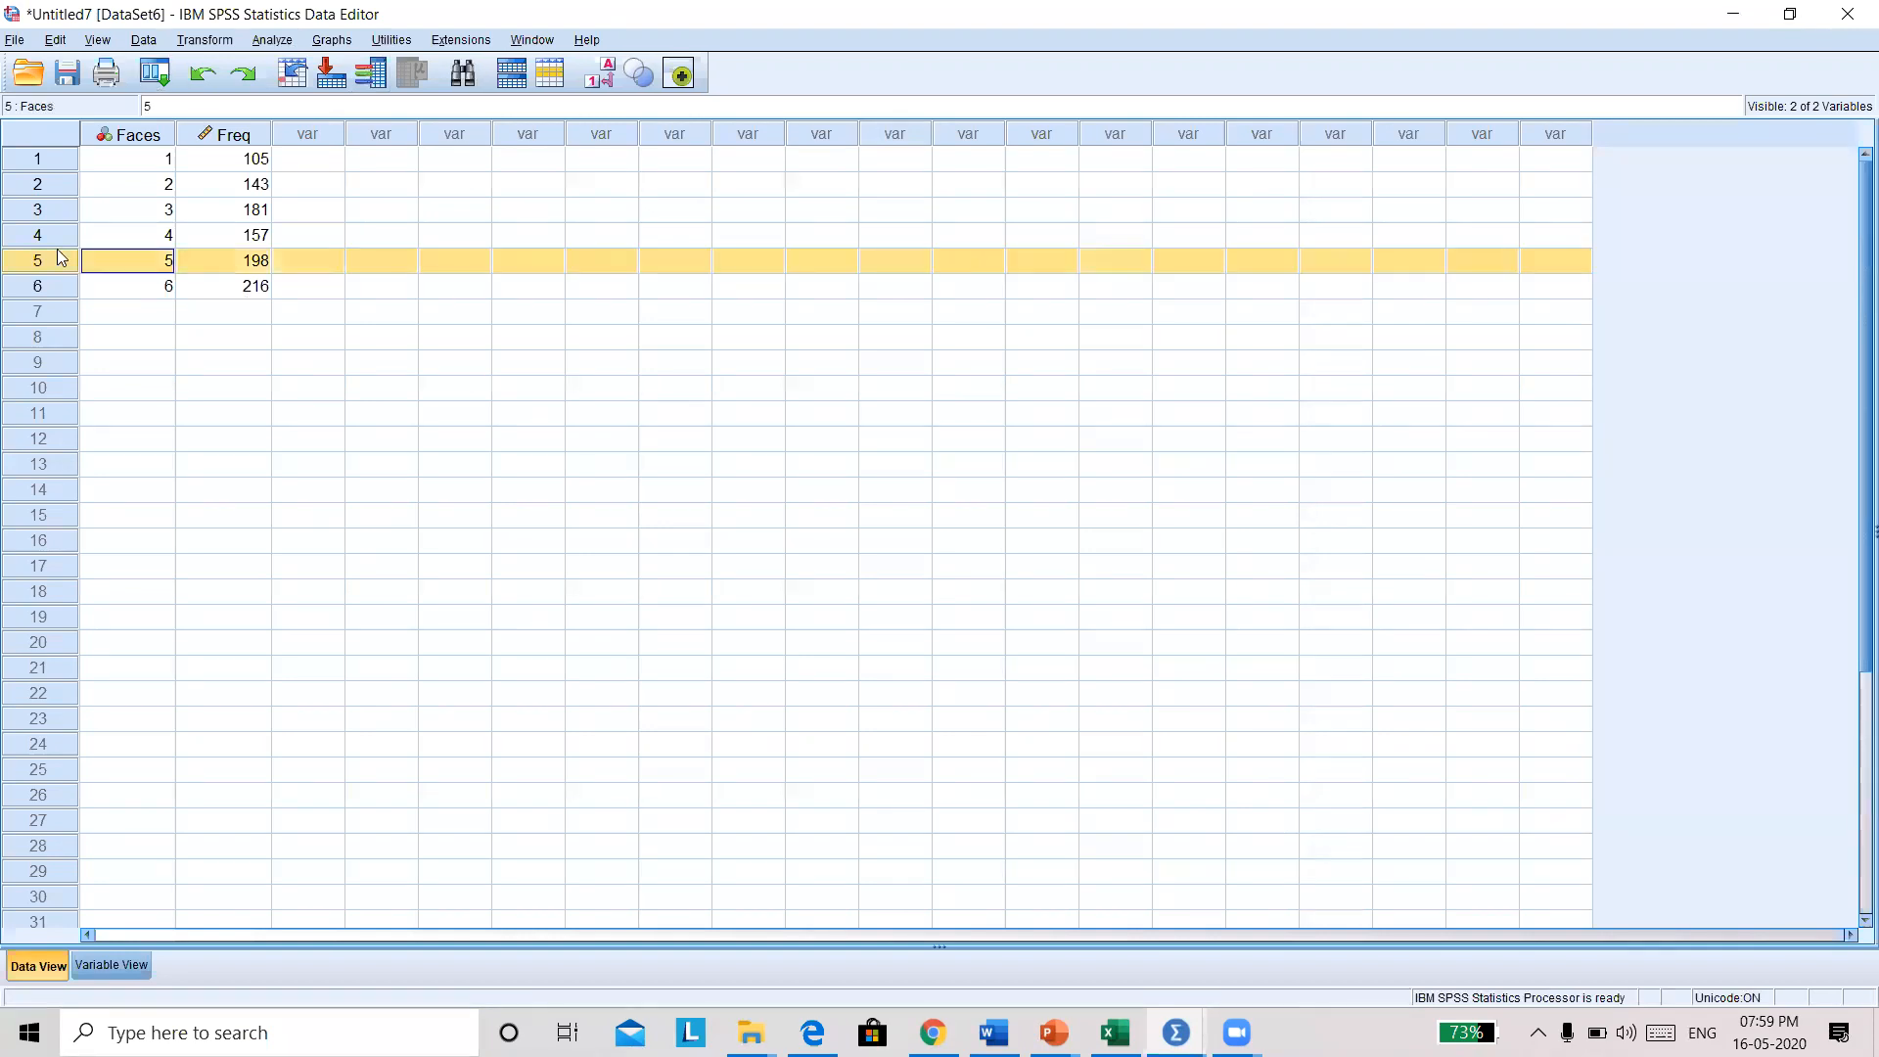
left_click(101, 201)
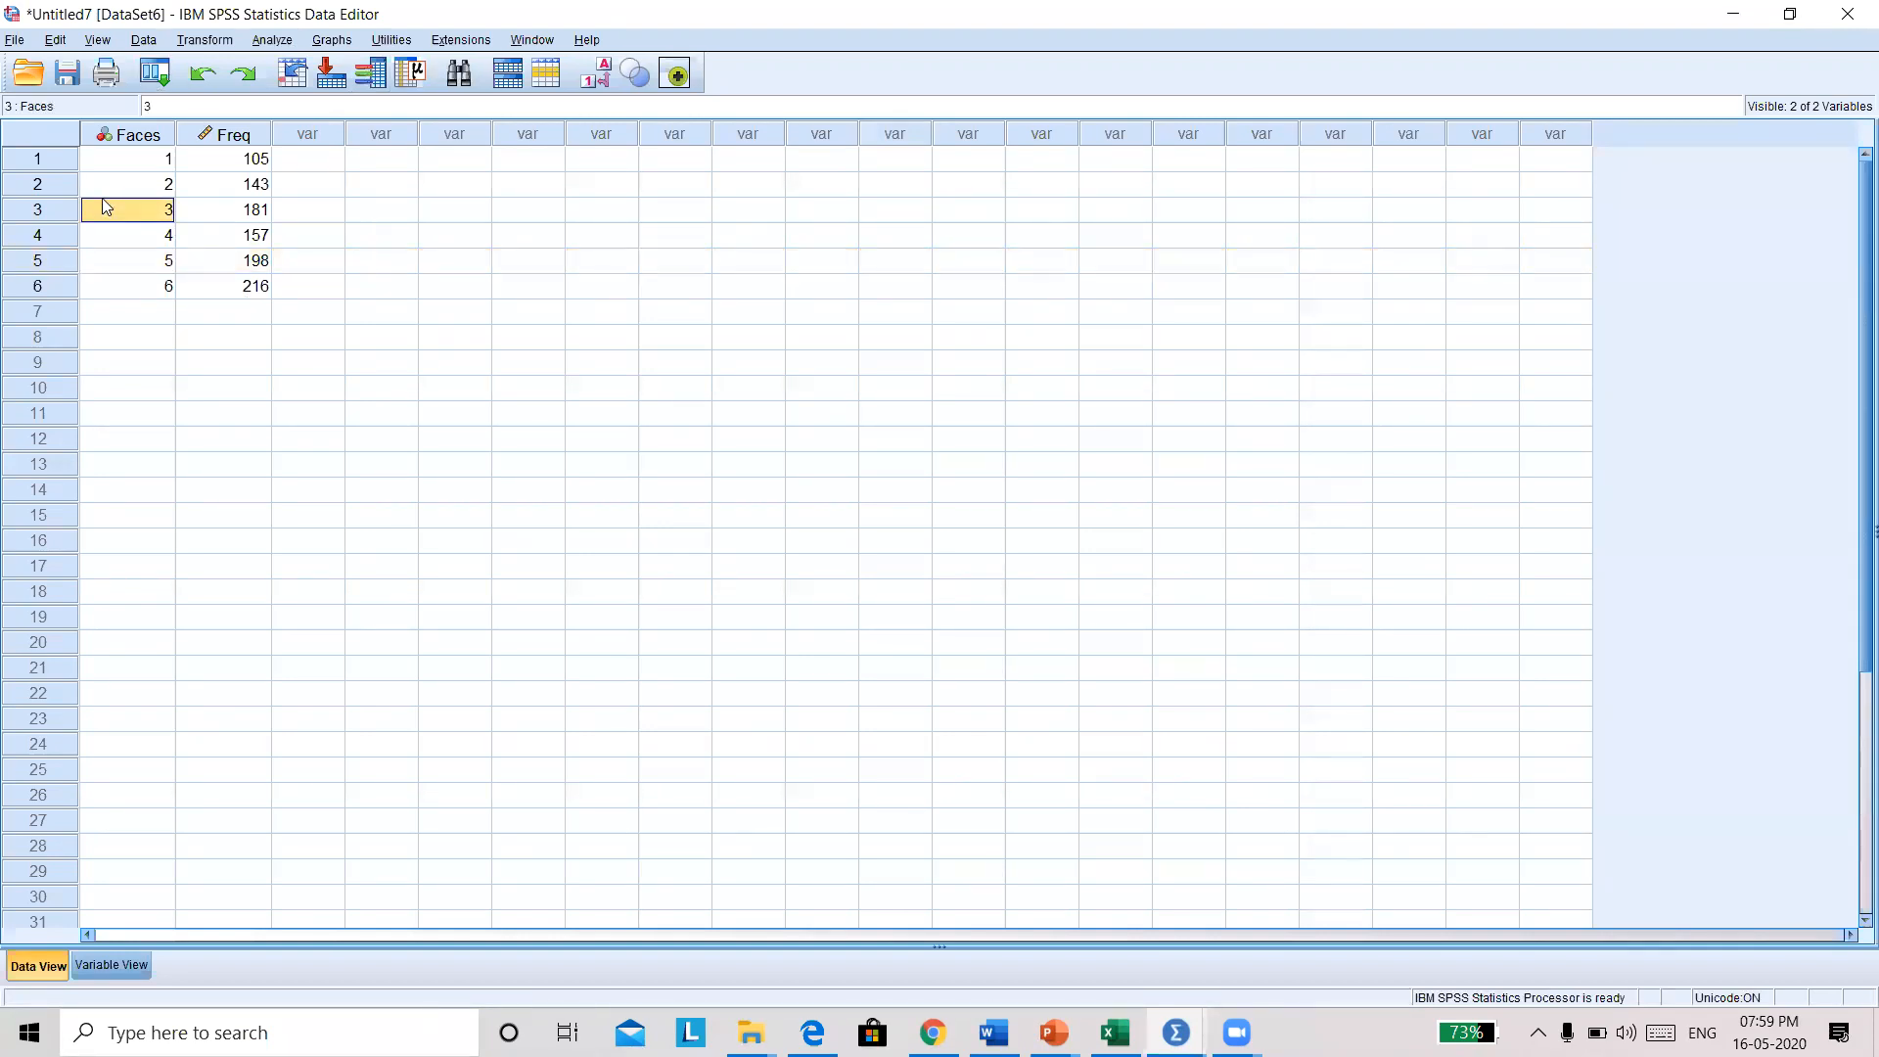
left_click(137, 41)
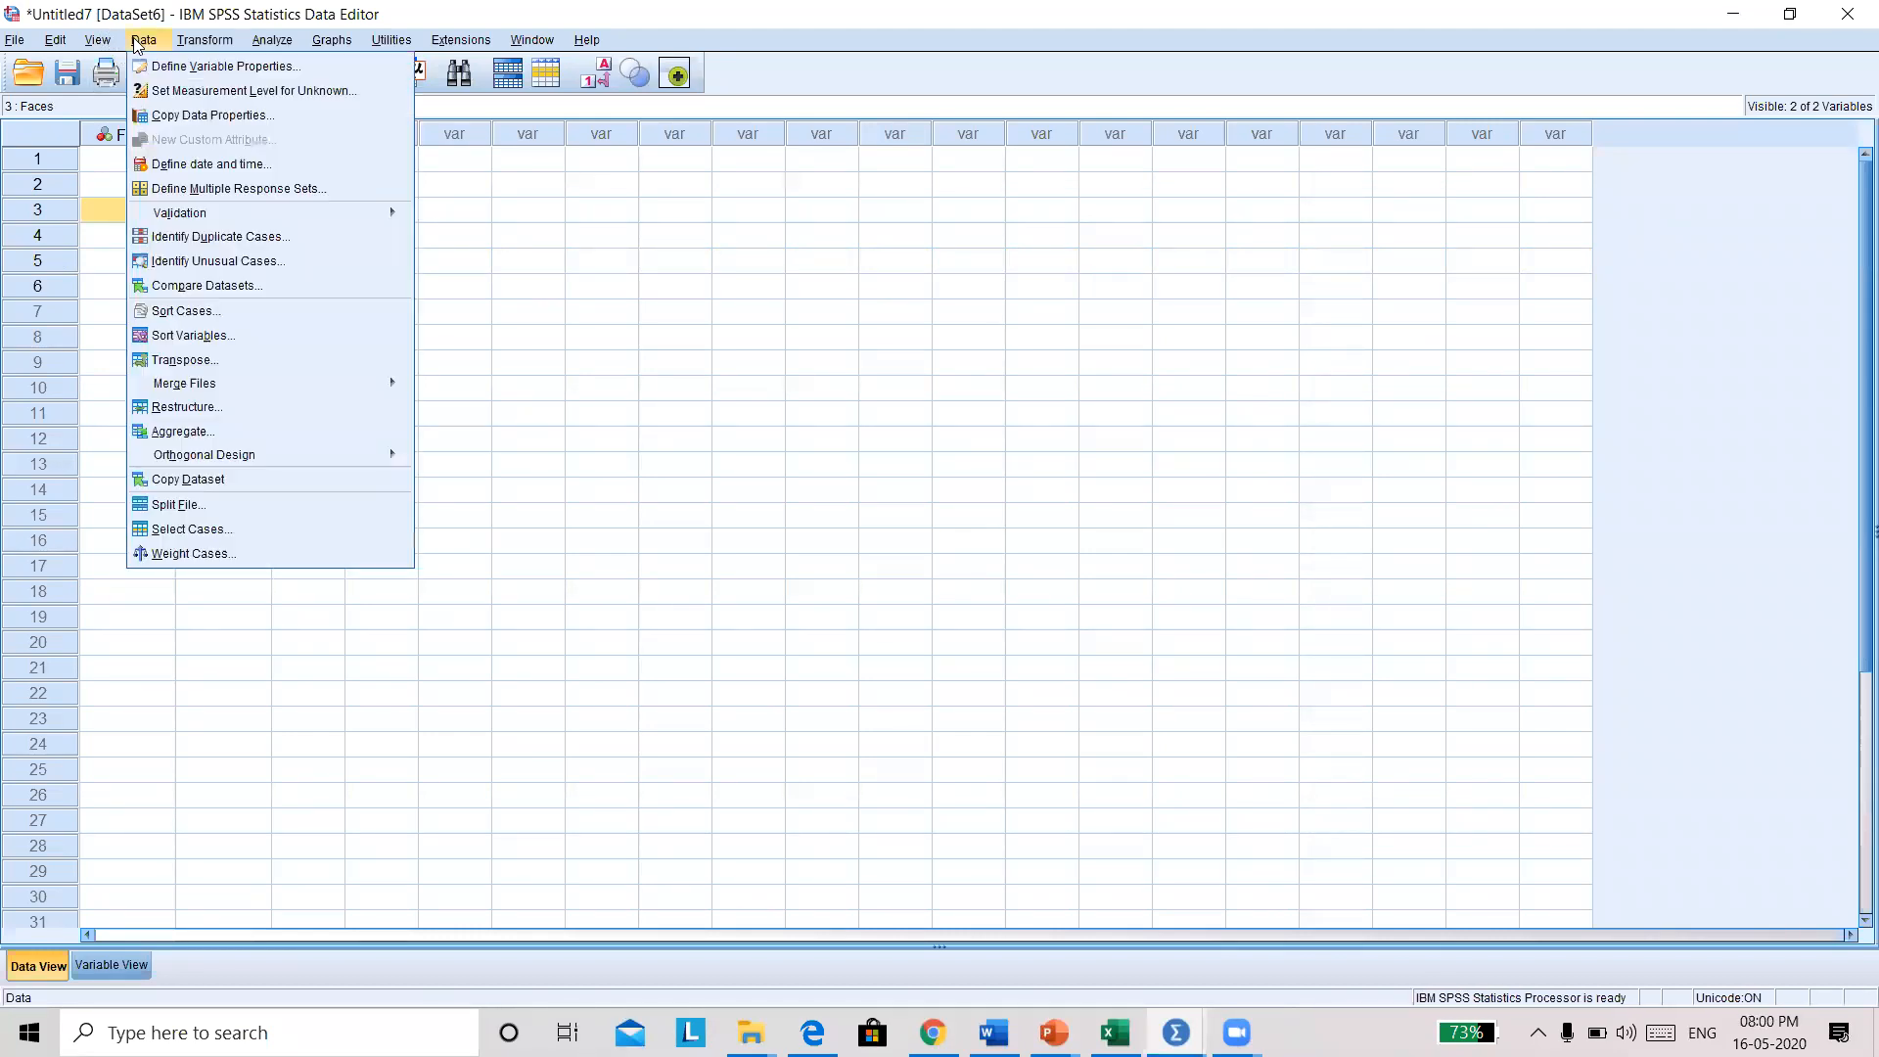
left_click(216, 554)
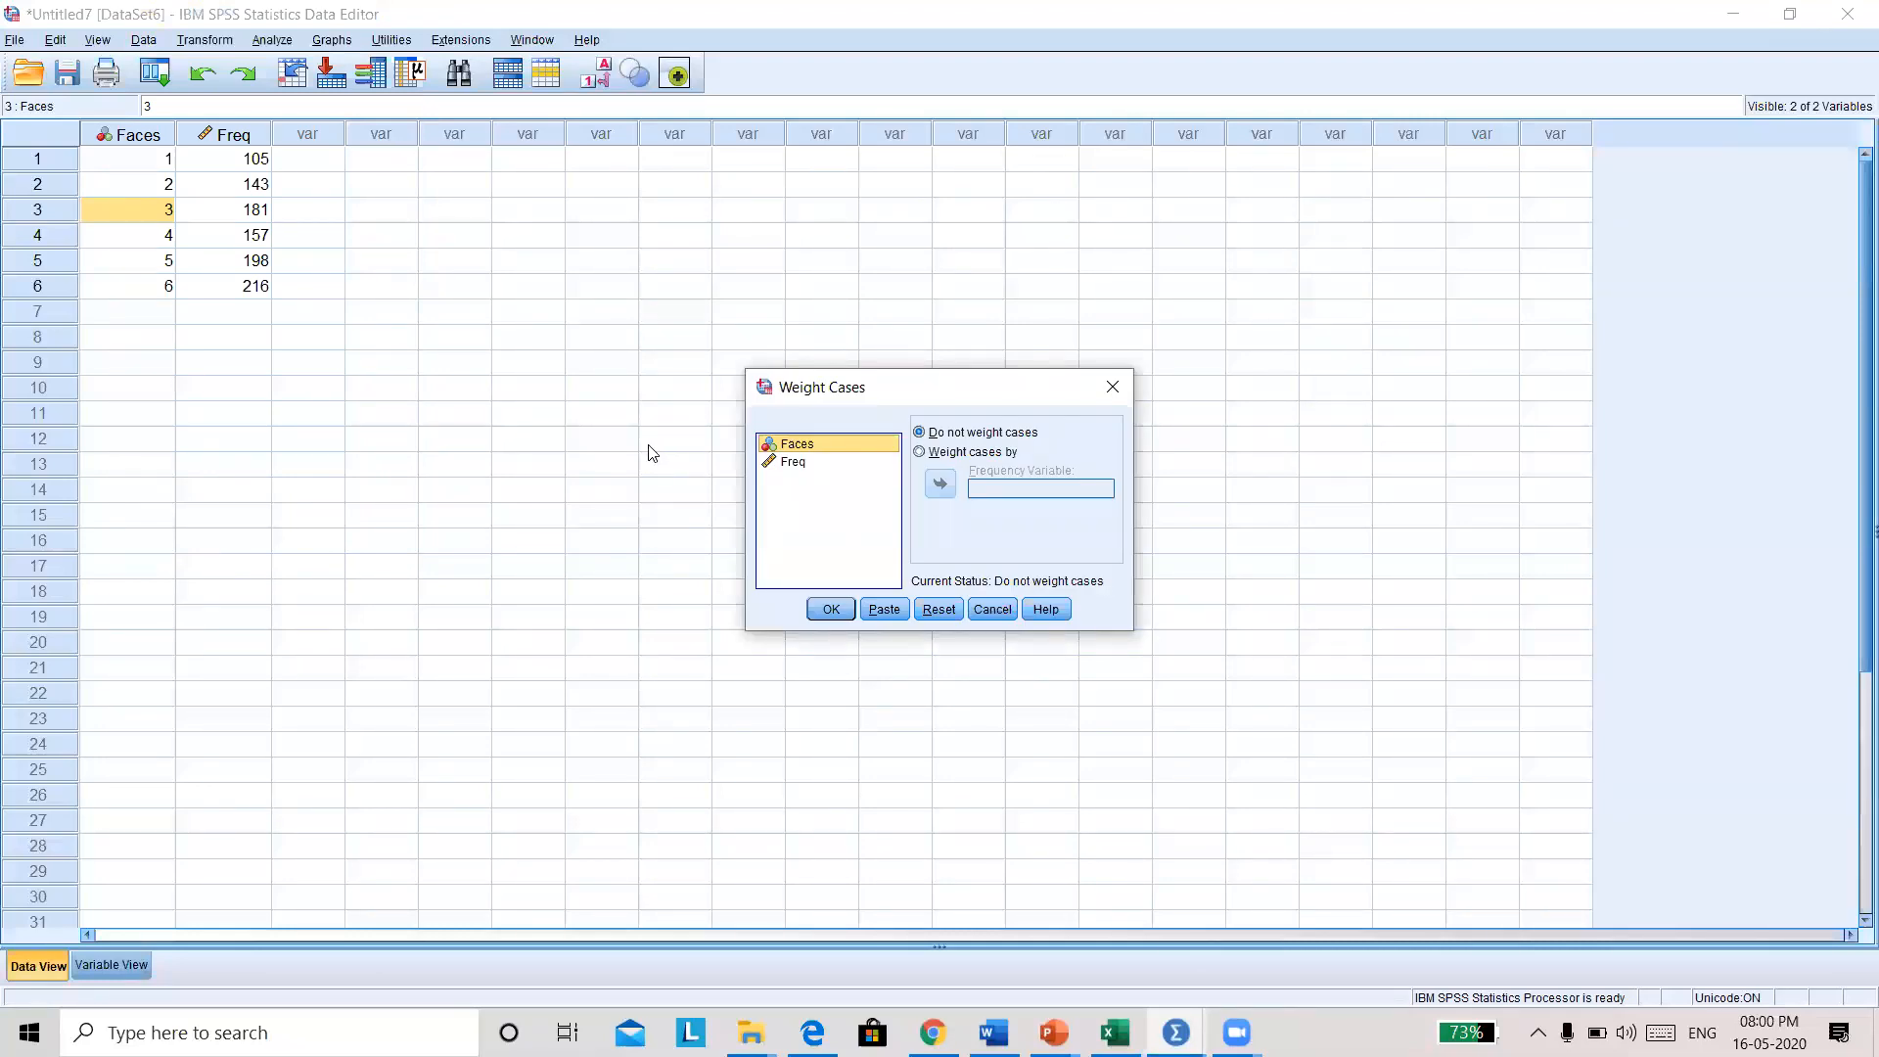
left_click(793, 463)
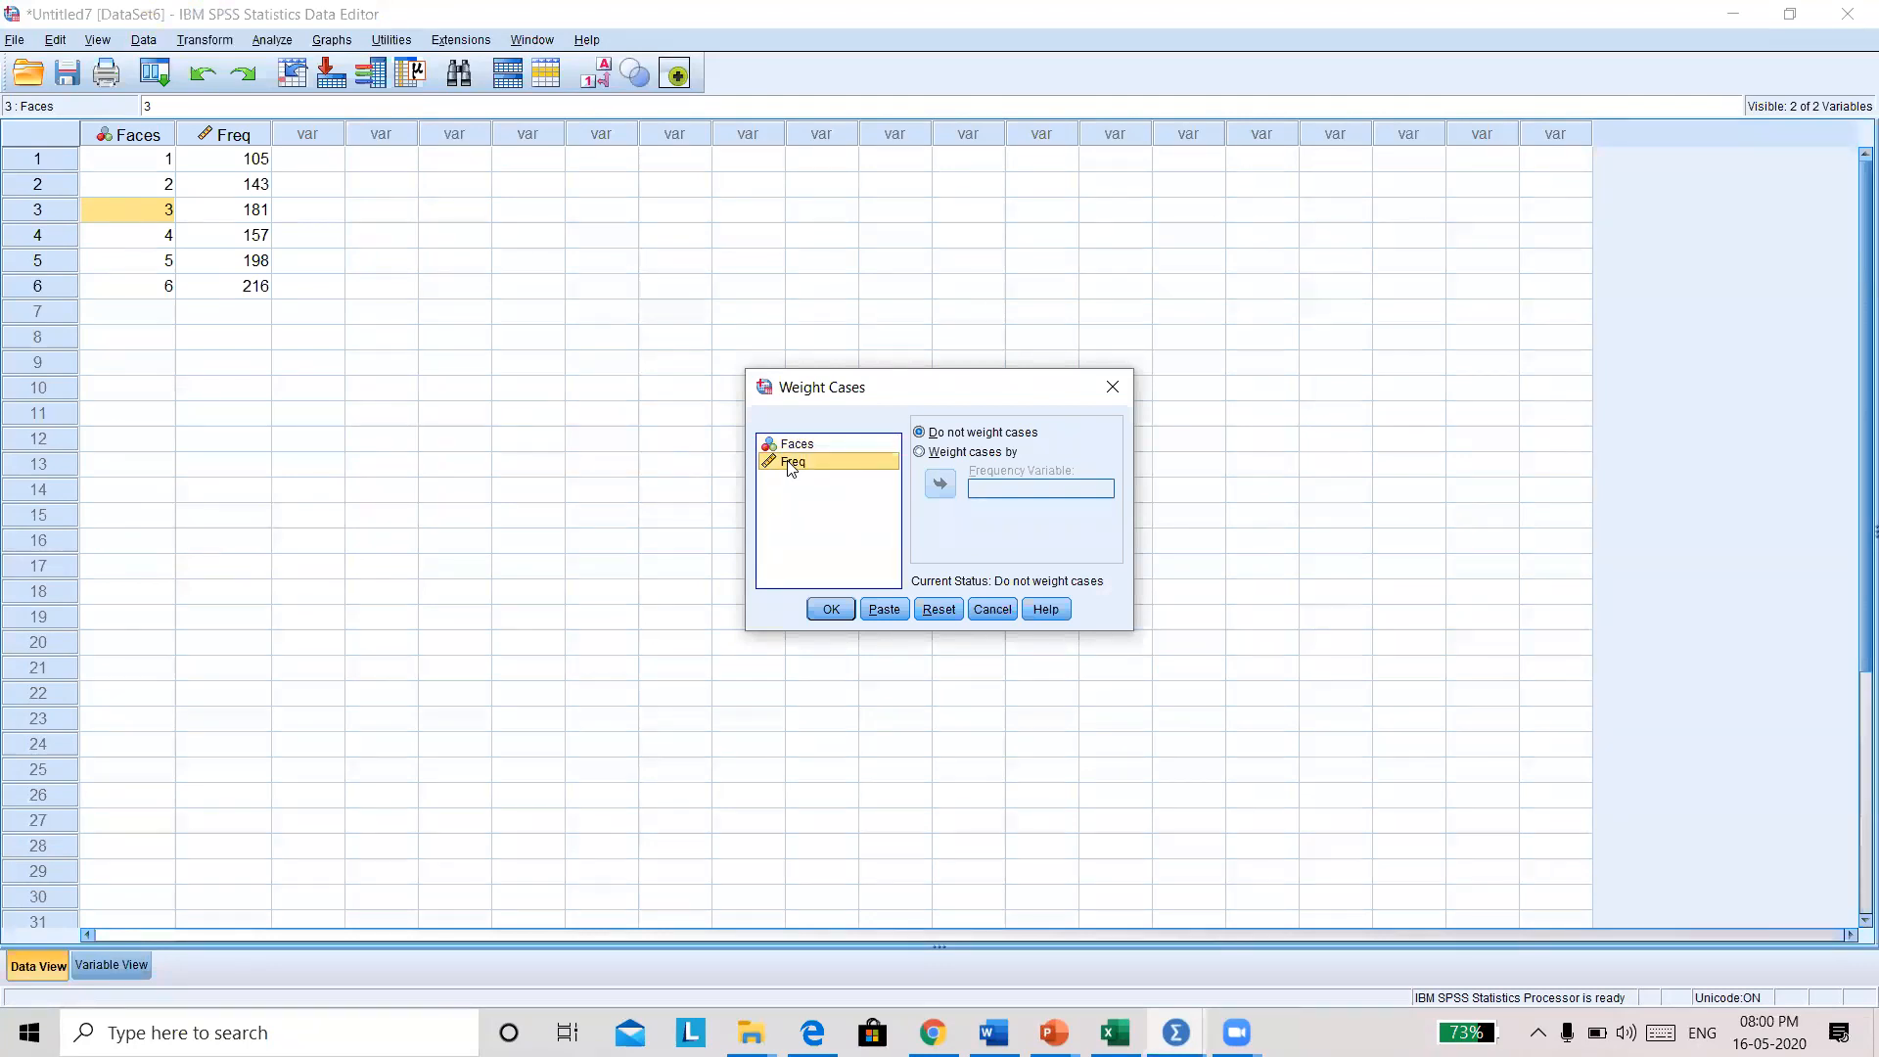
left_click(920, 452)
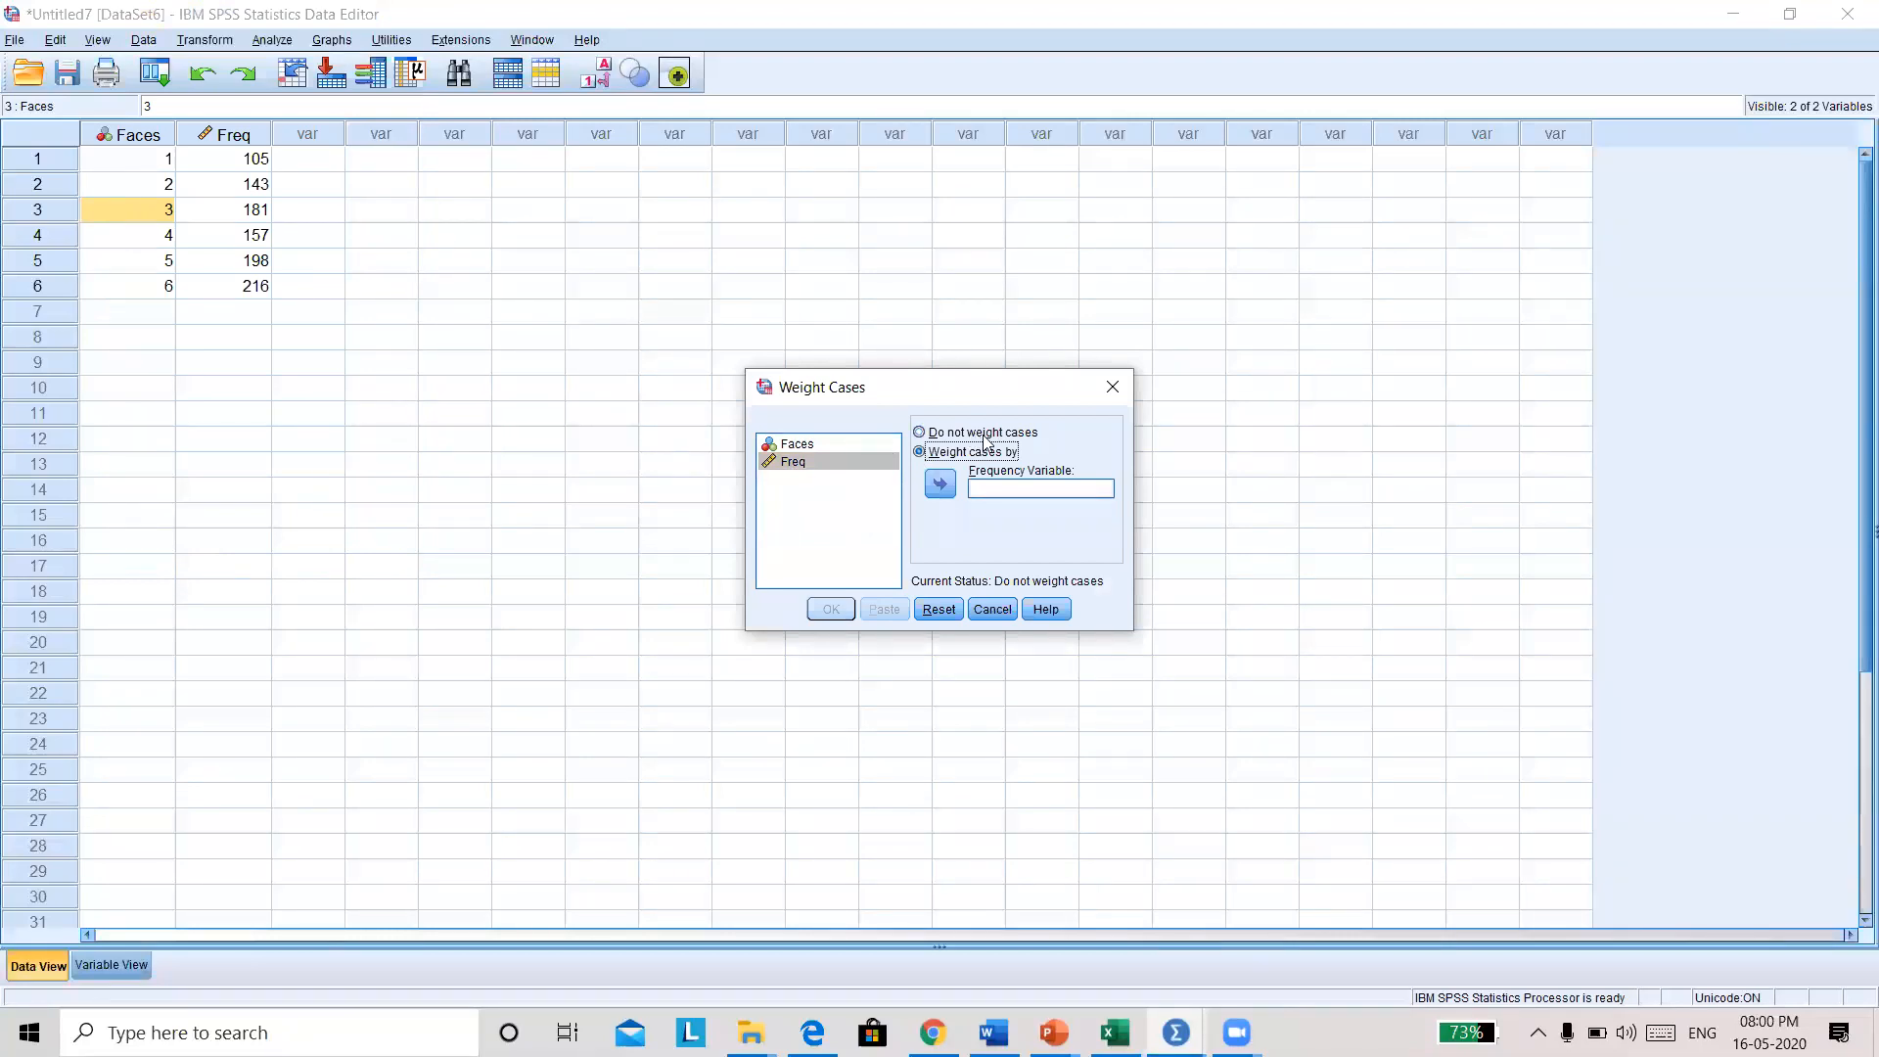
left_click(939, 484)
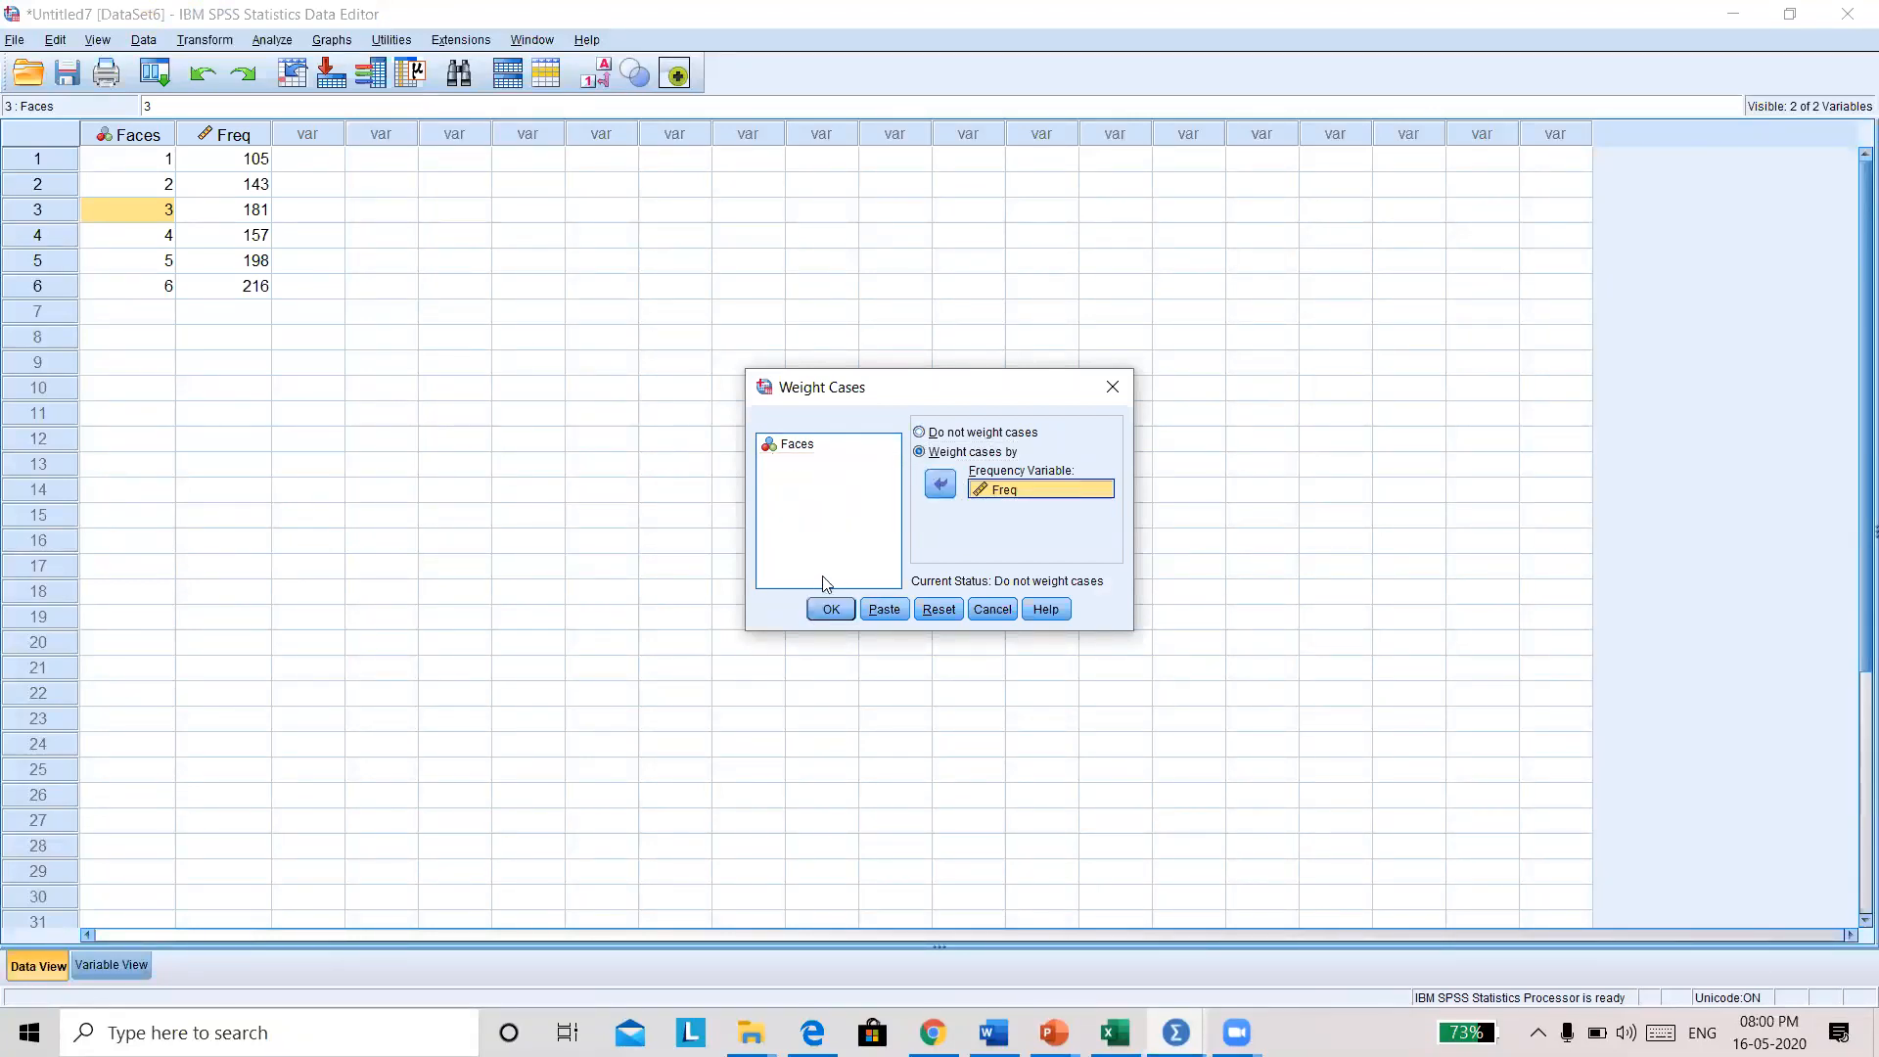
left_click(830, 609)
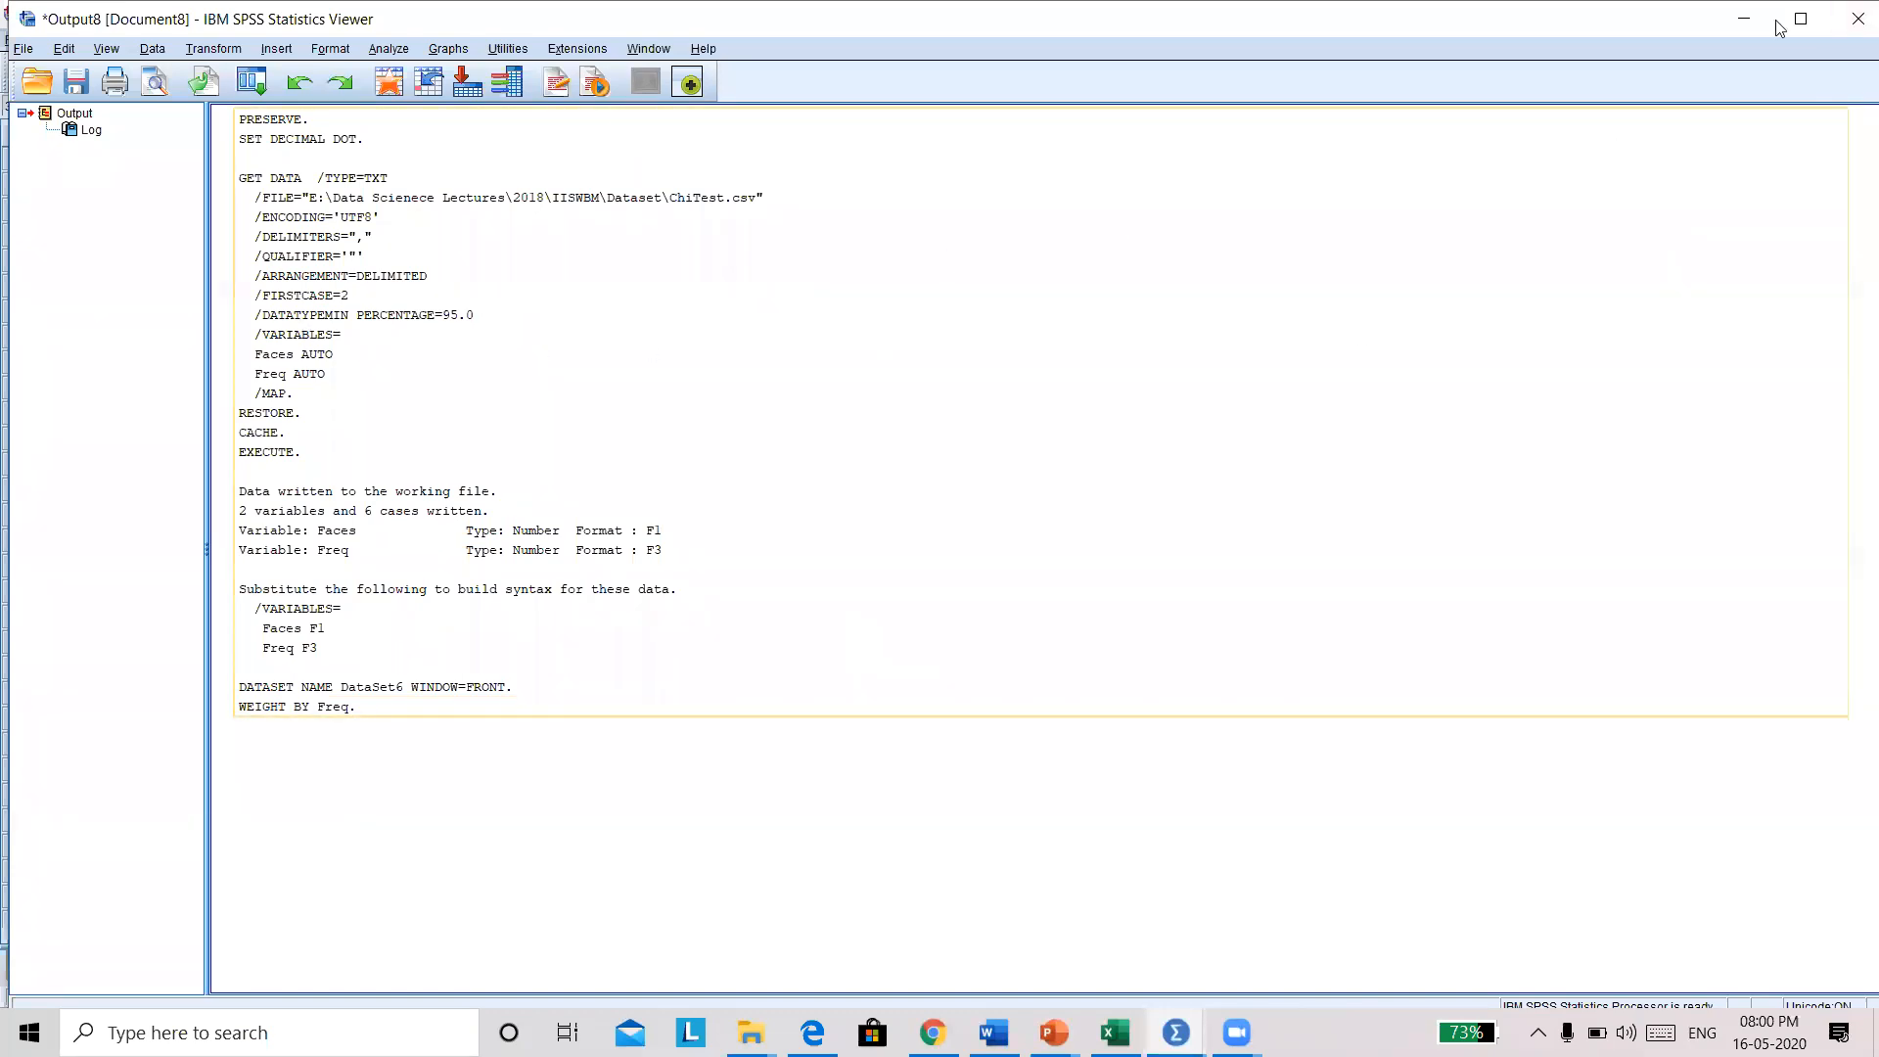
left_click(1858, 19)
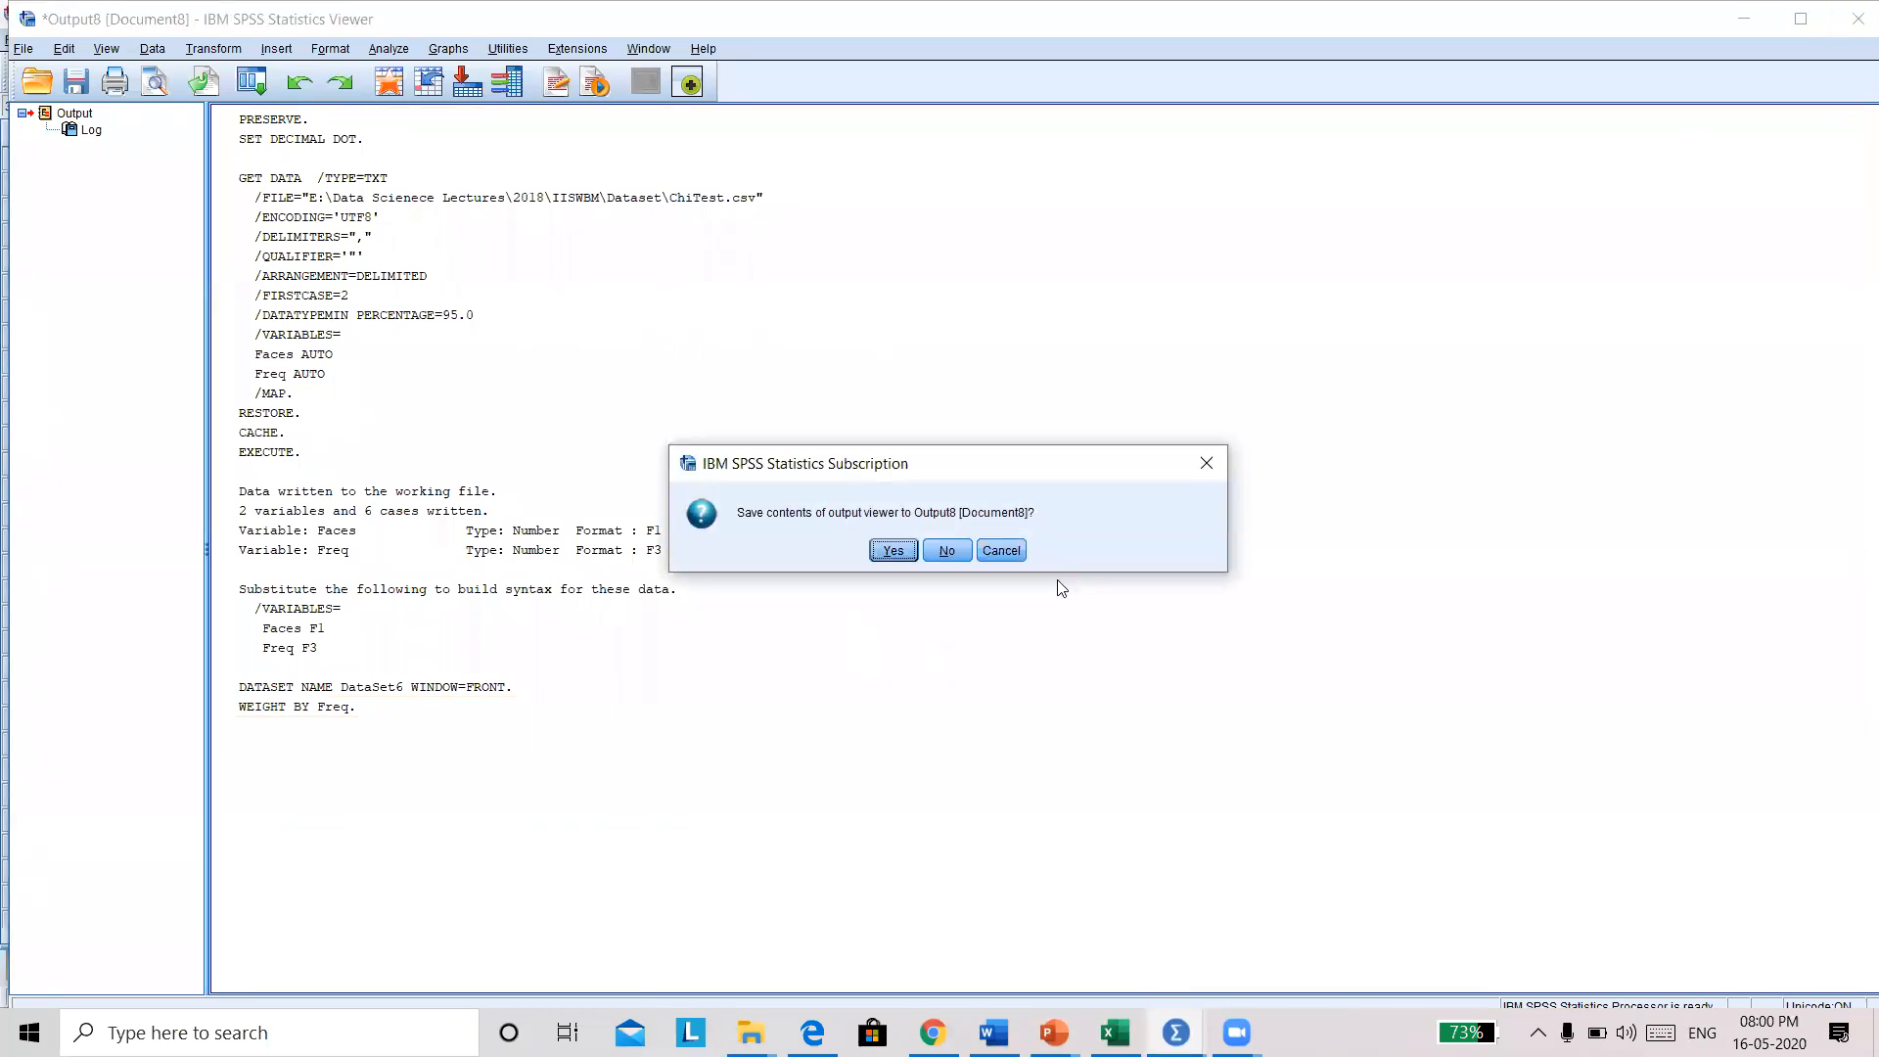
left_click(946, 551)
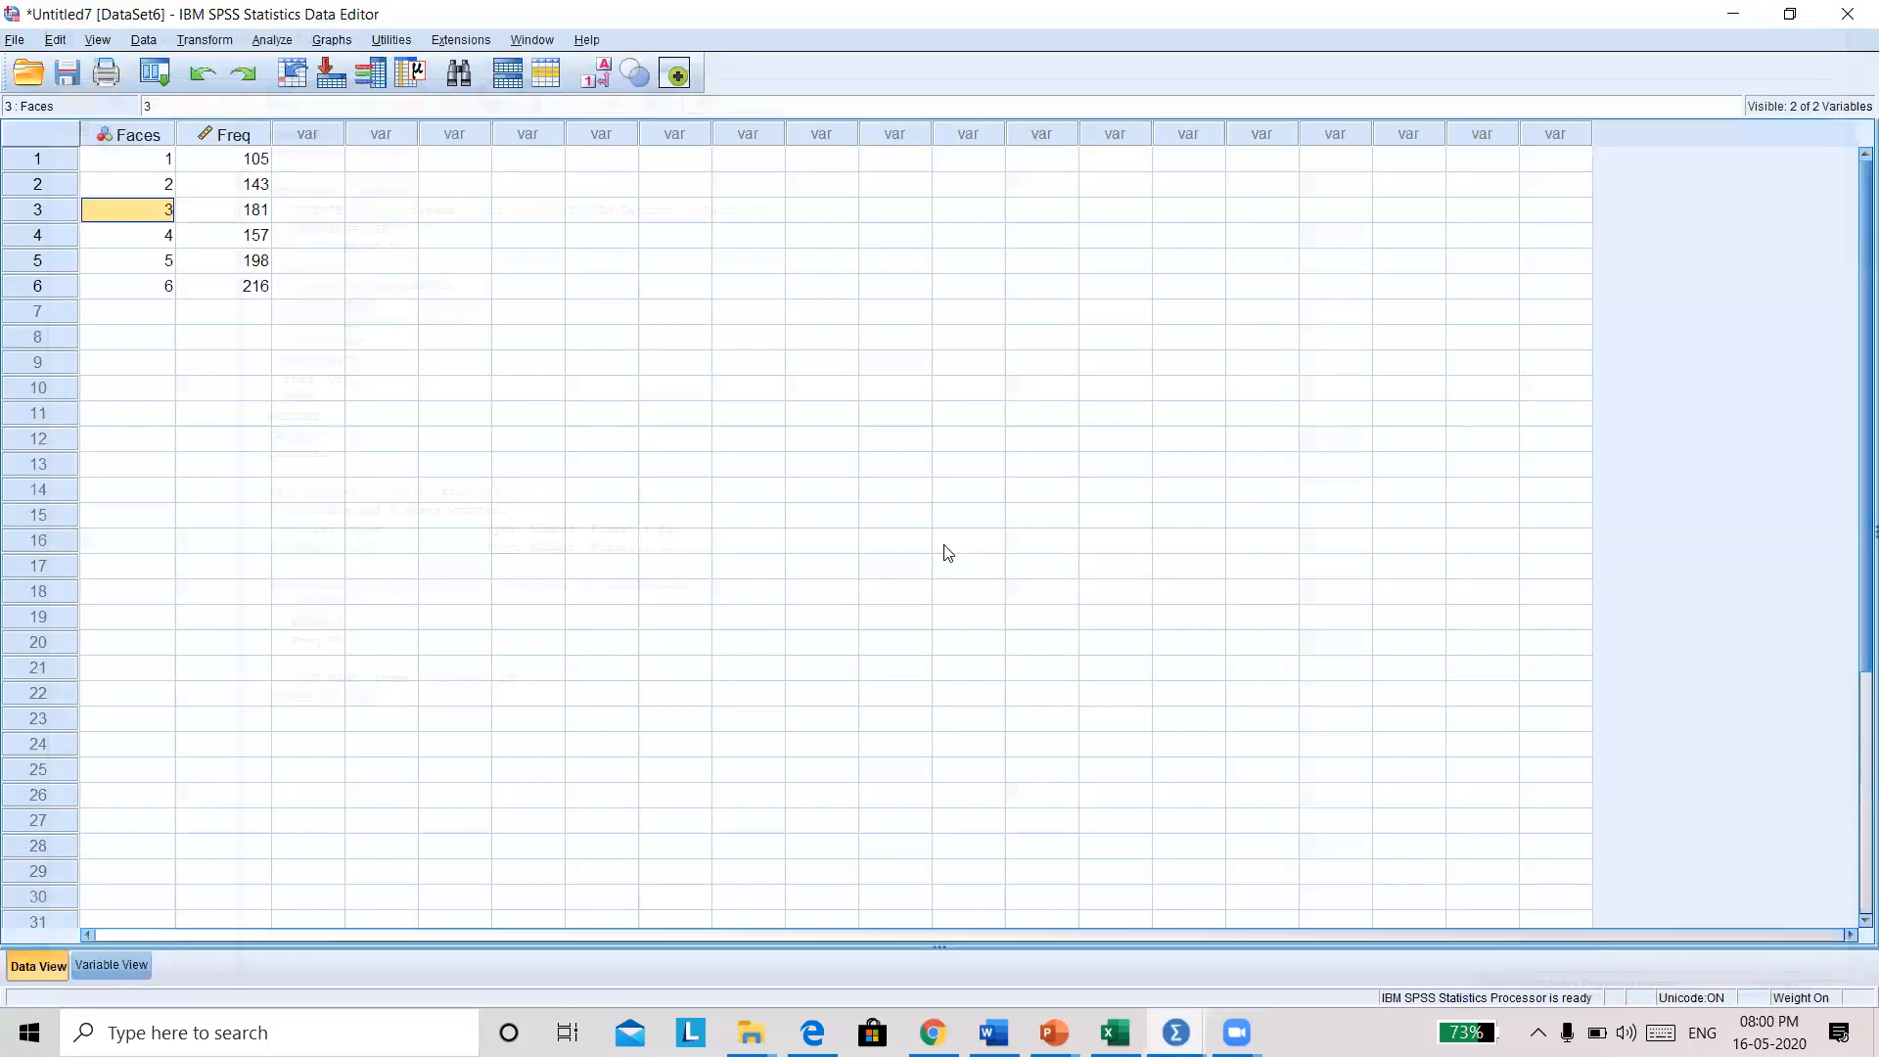
left_click(270, 44)
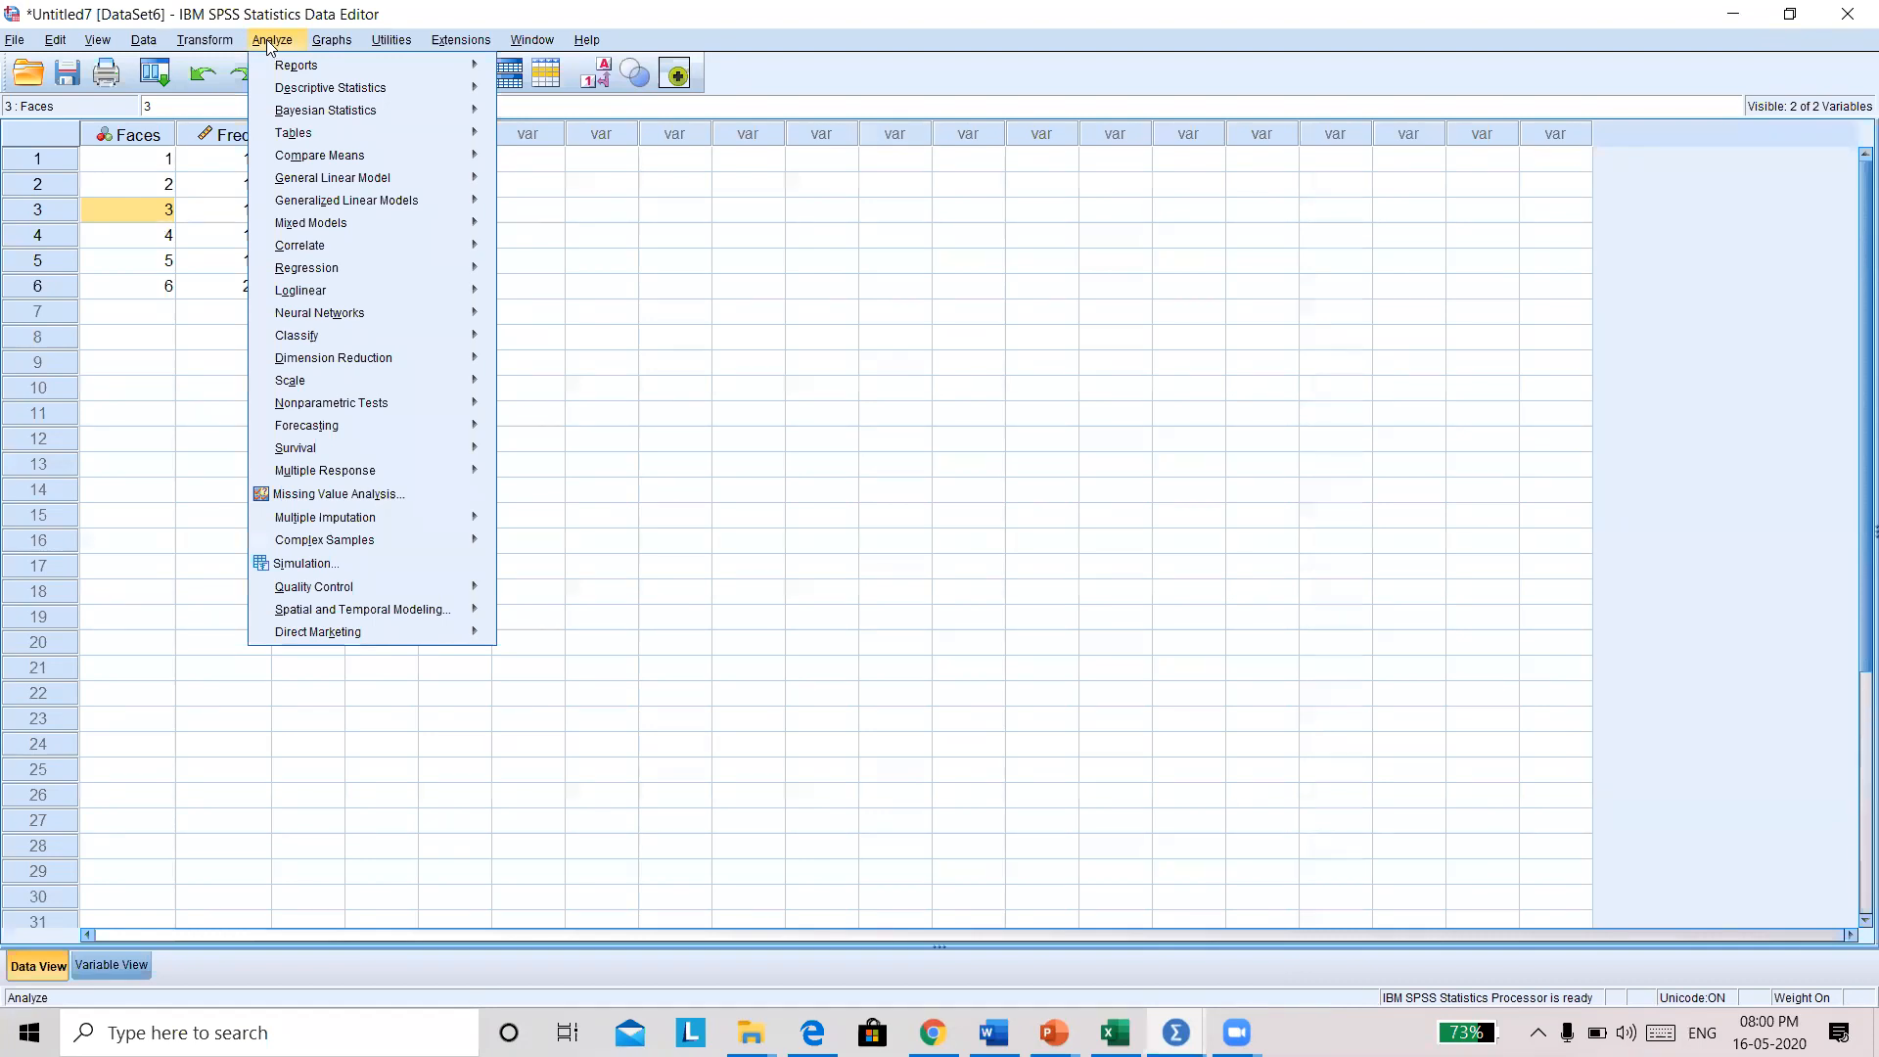
mouse_move(348, 405)
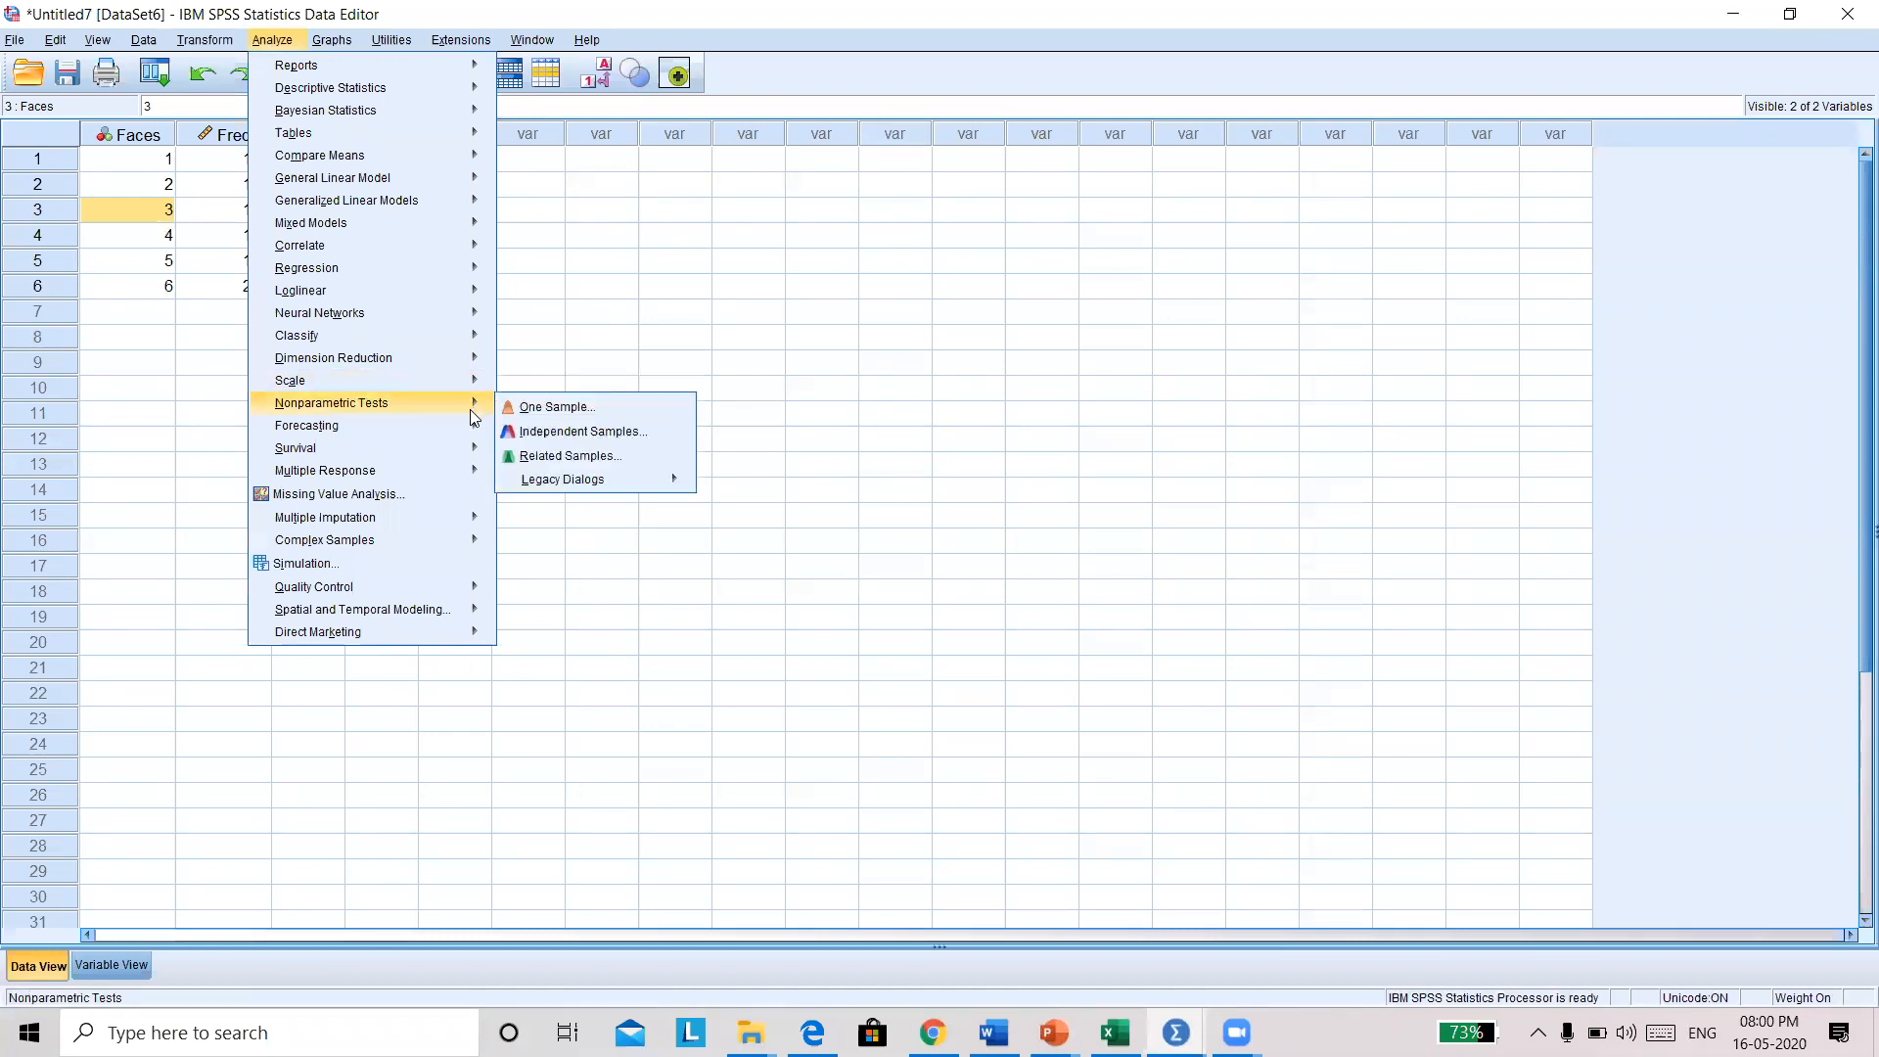
mouse_move(565, 488)
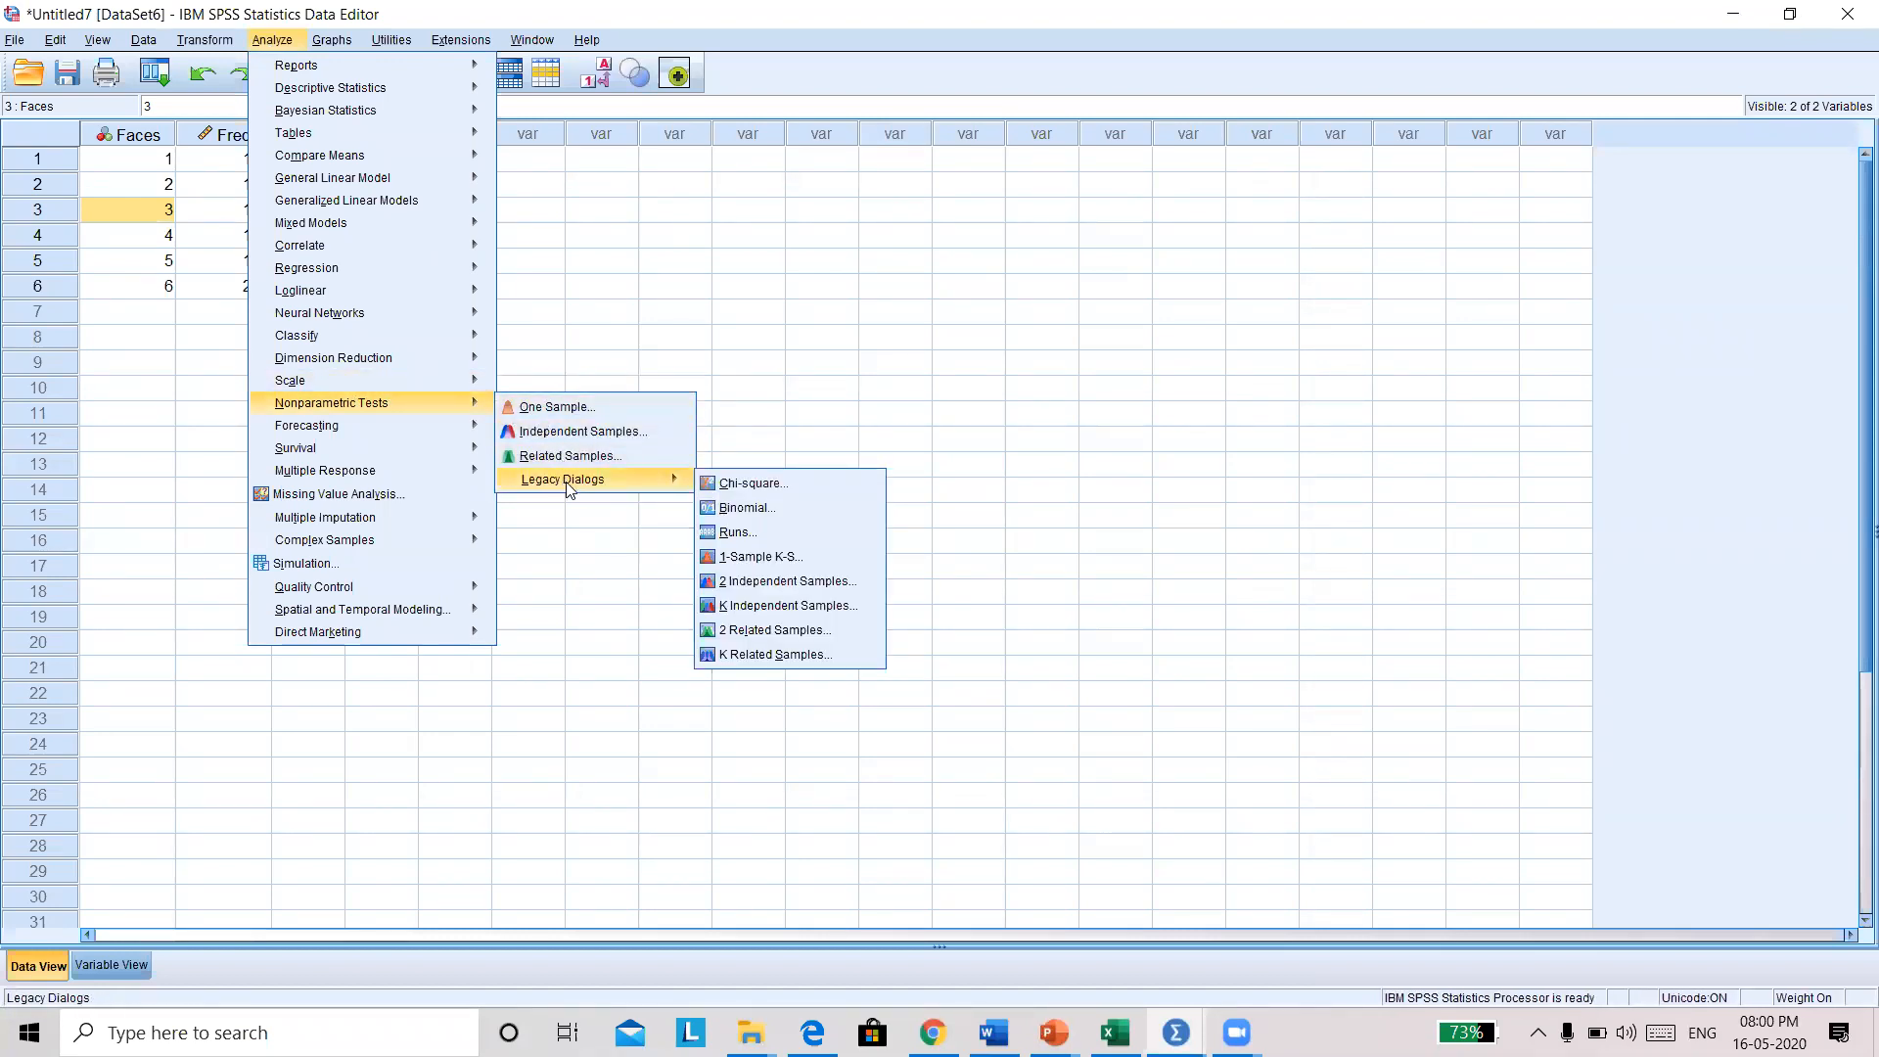
left_click(712, 492)
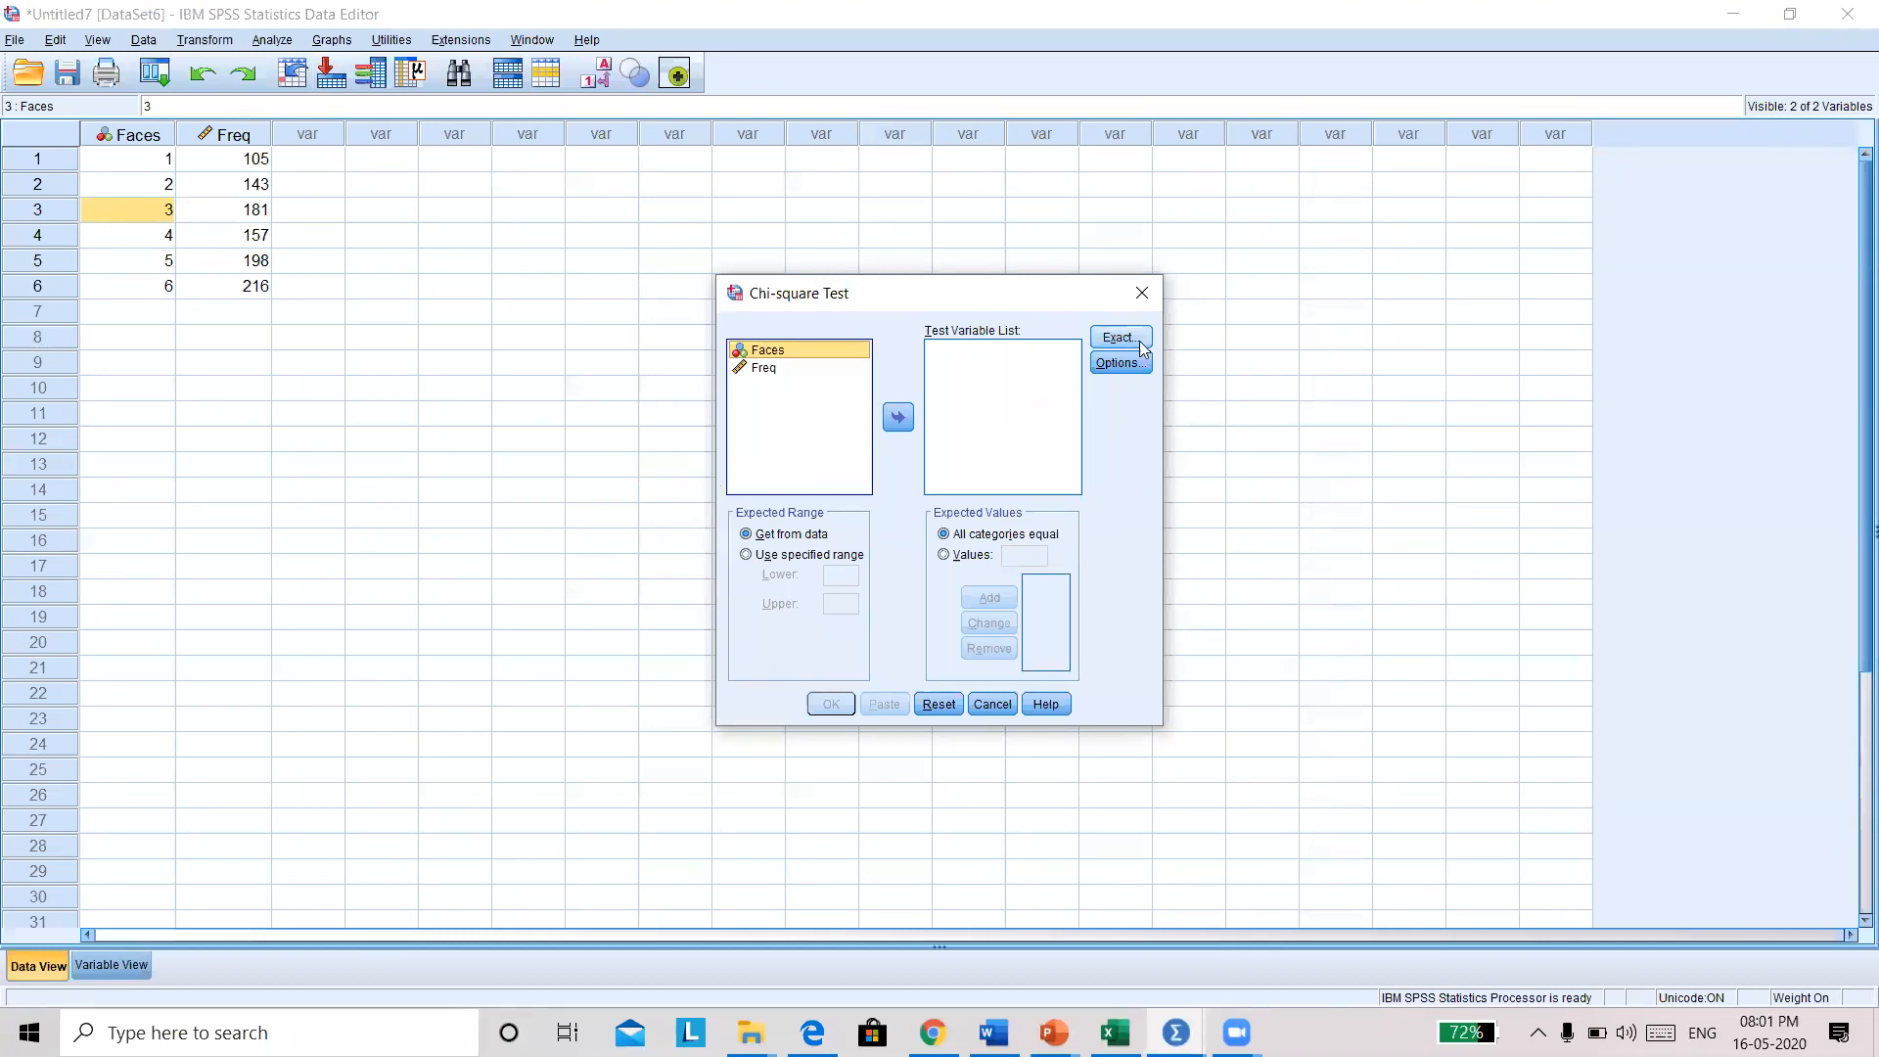
left_click(1140, 295)
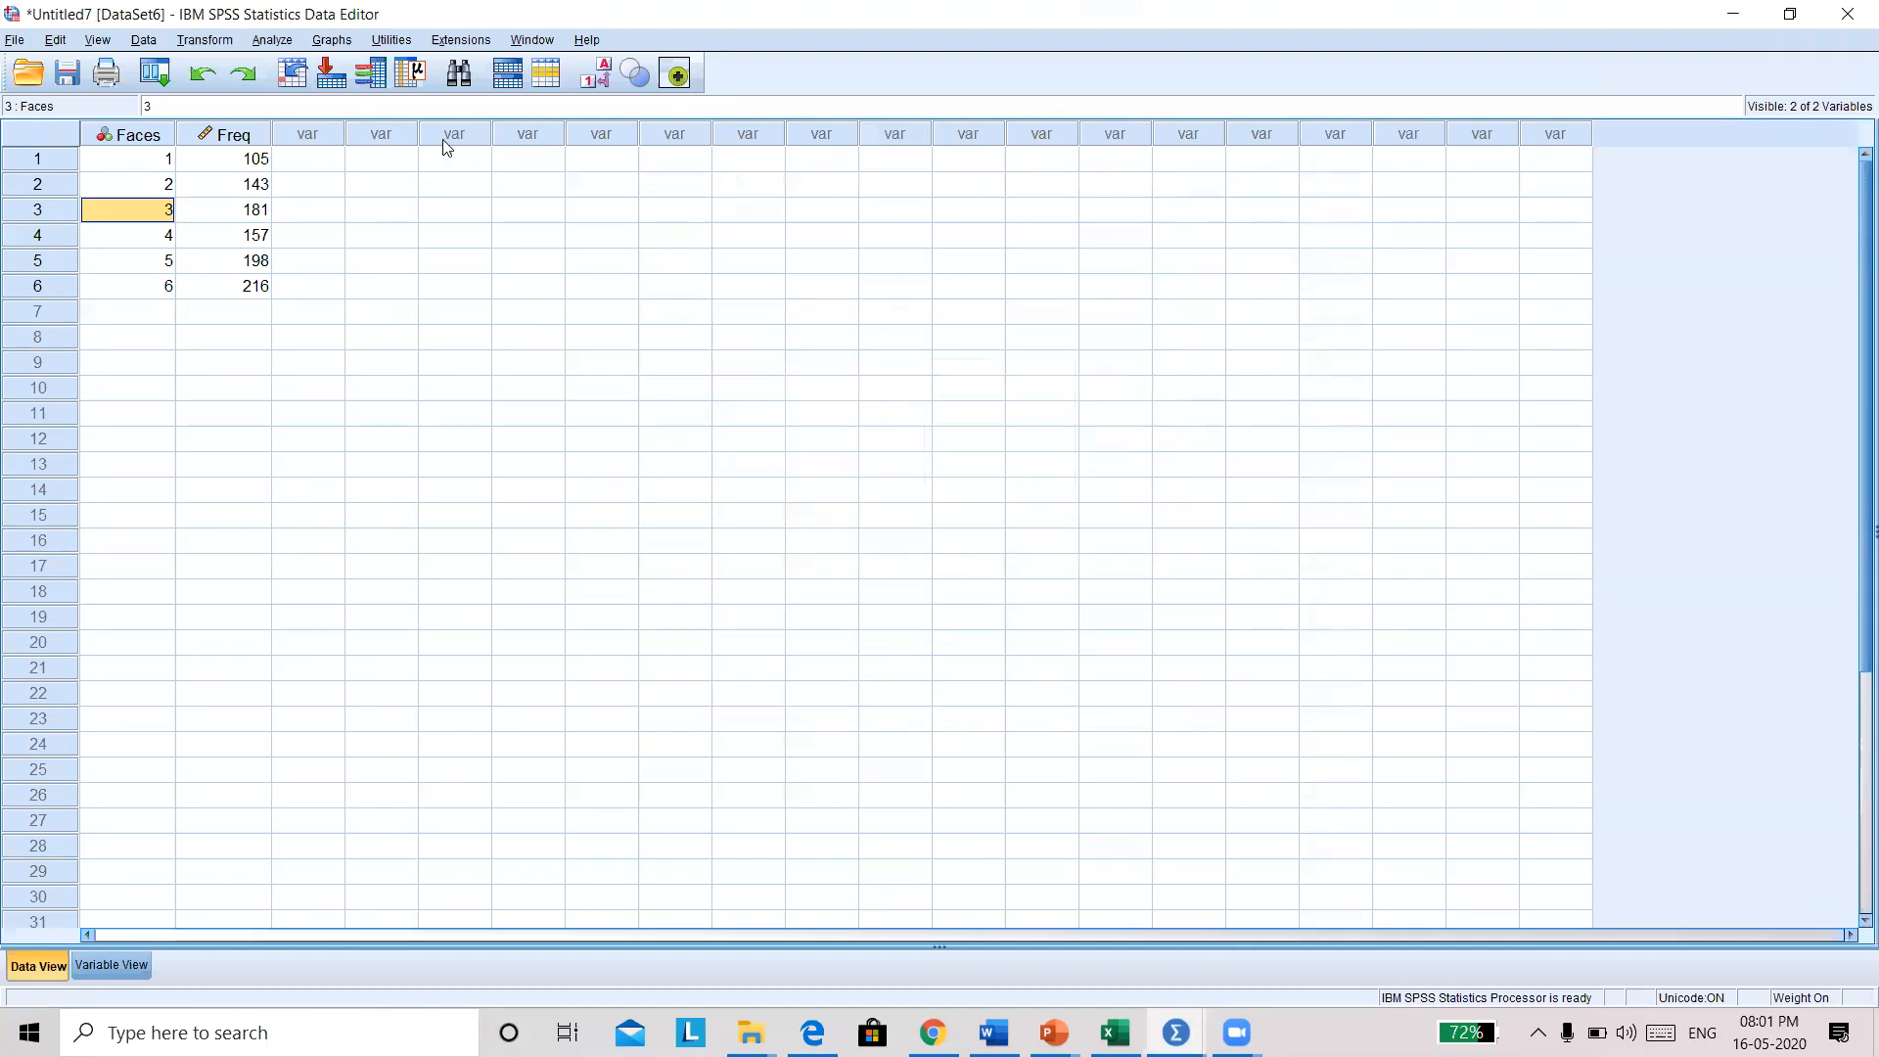
Run a legacy nonparametric Chi-square test on Faces and Freq, with the range from the data and all categories equal.
left_click(273, 41)
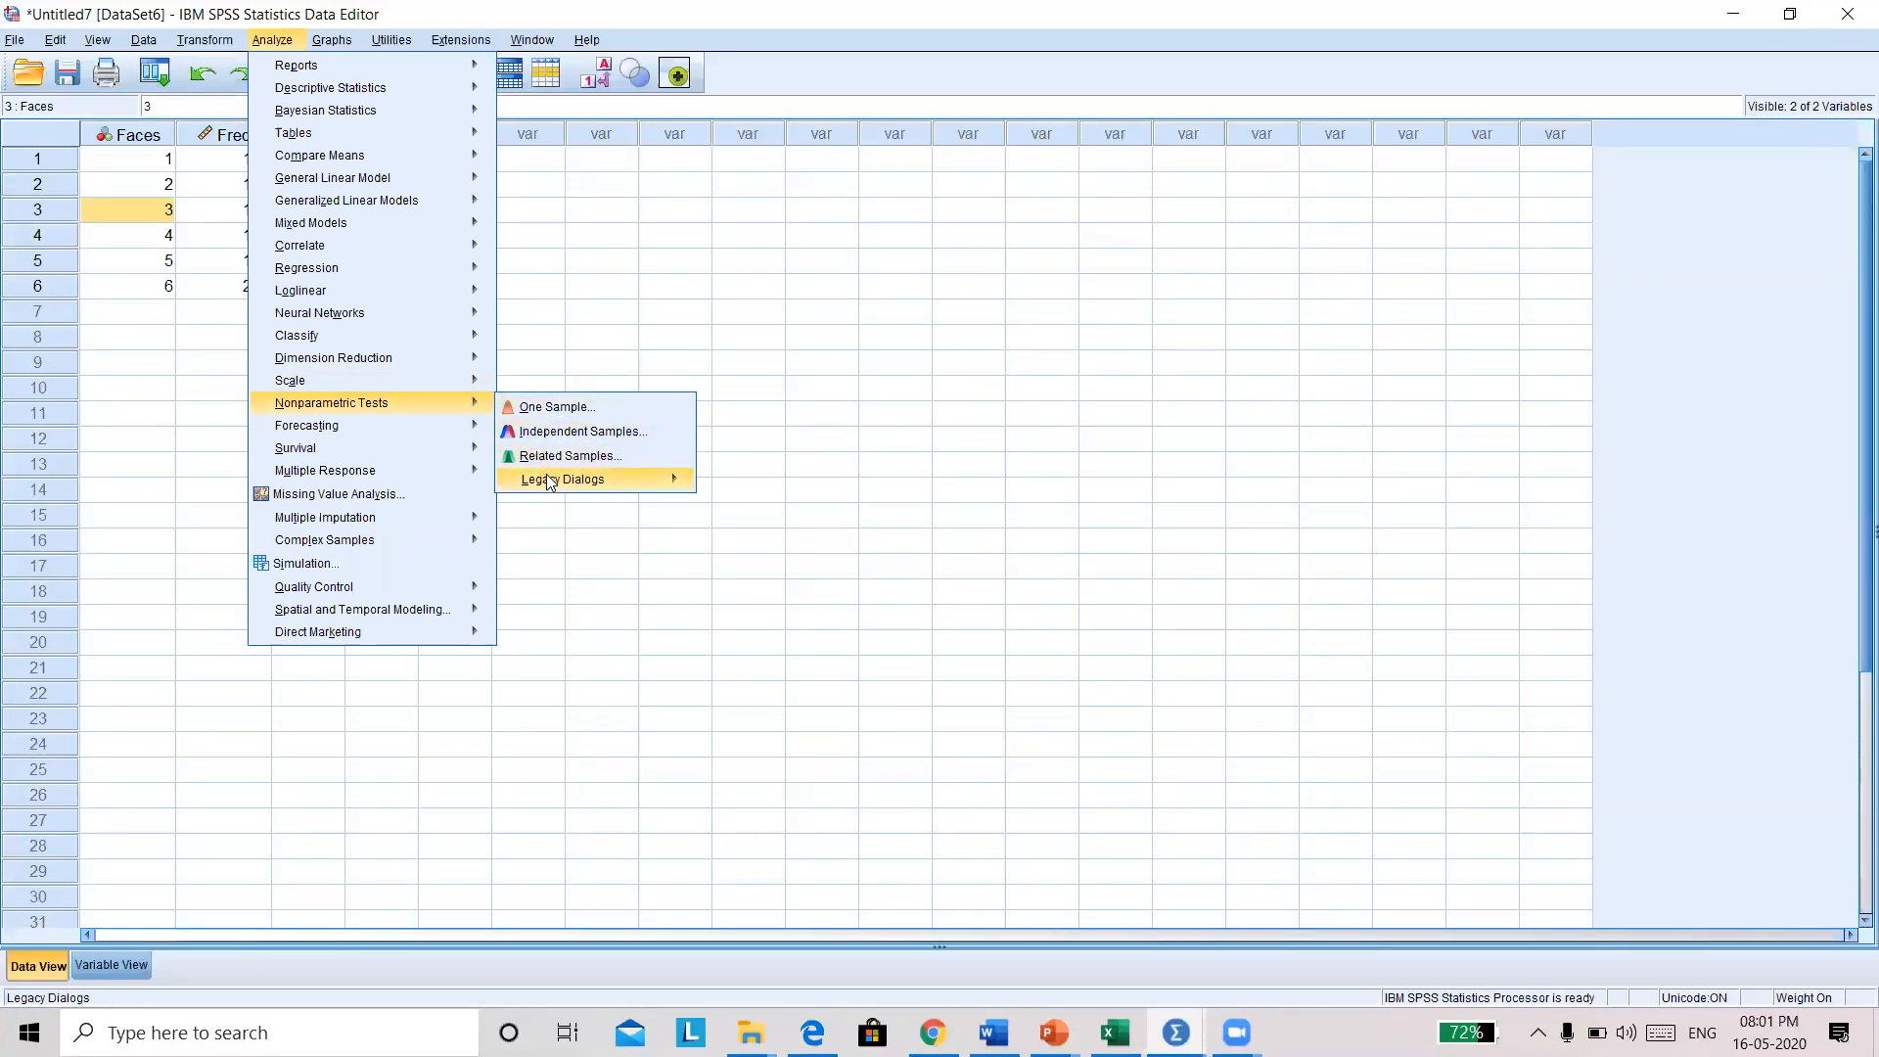
mouse_move(598, 486)
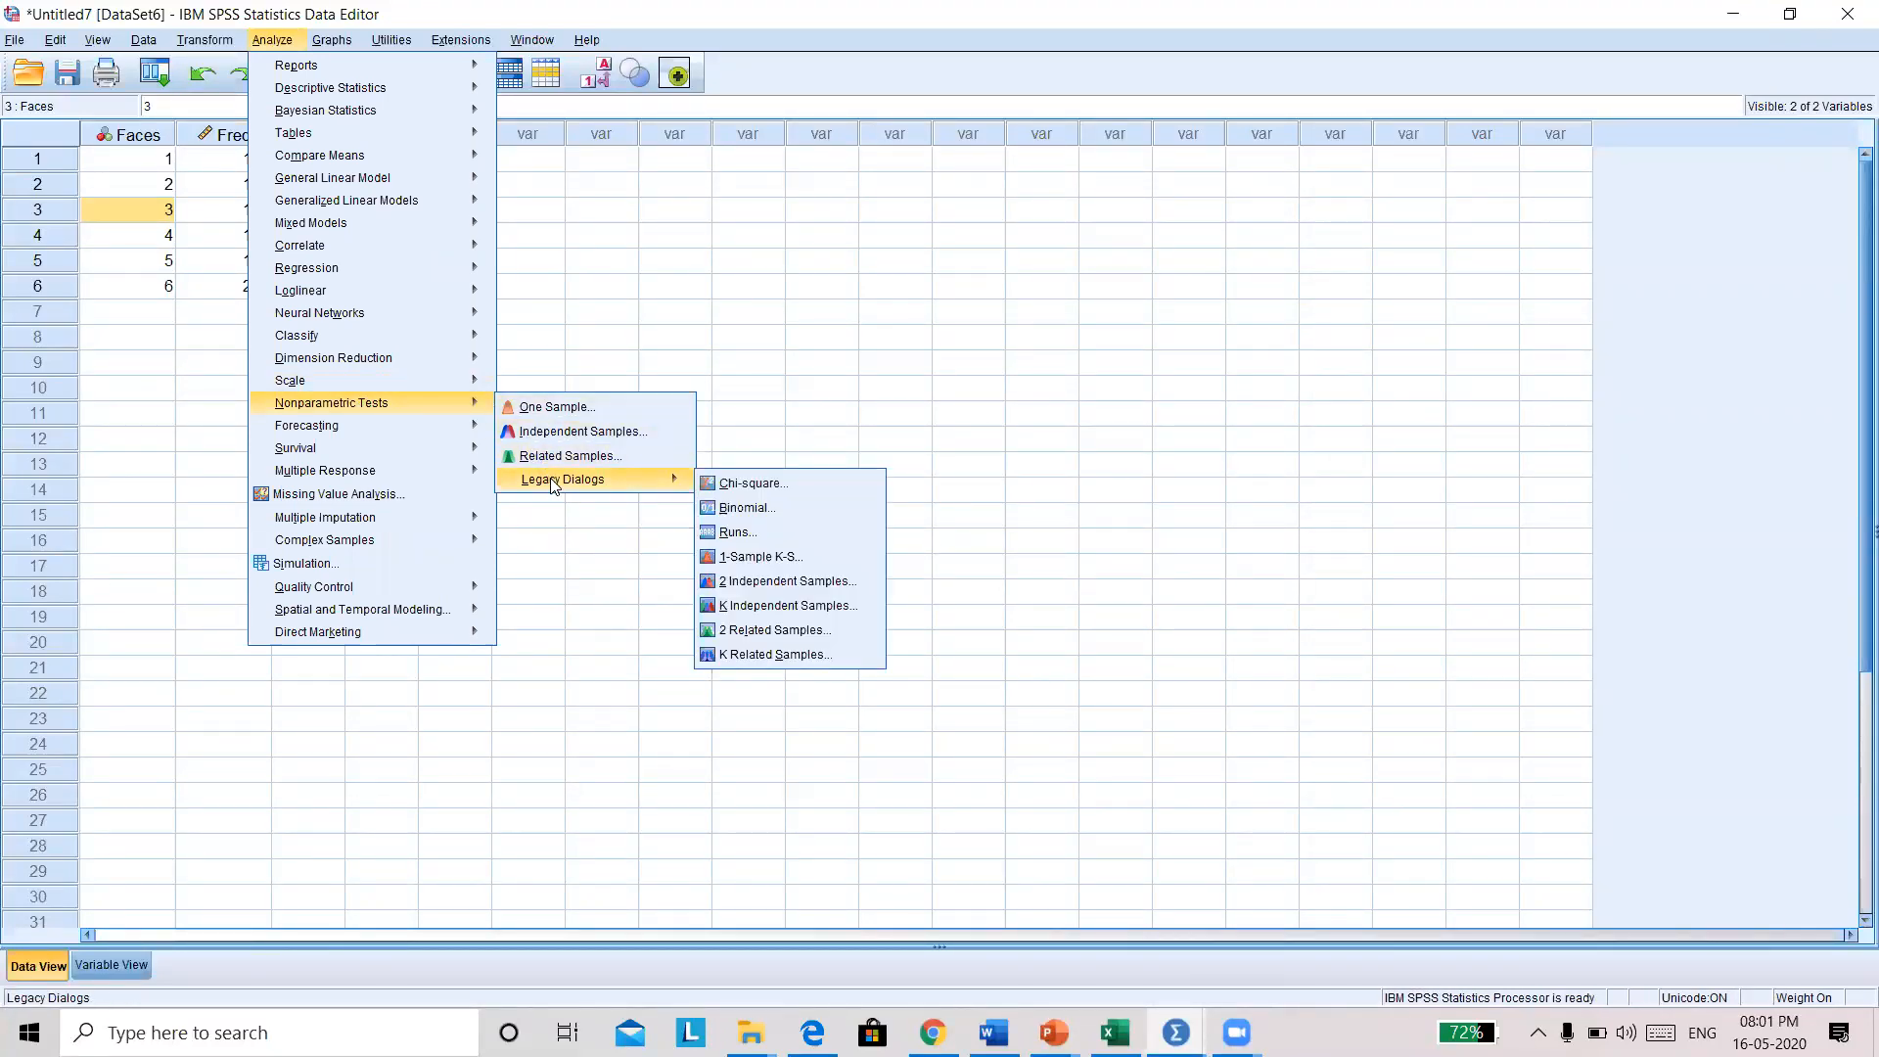
left_click(730, 486)
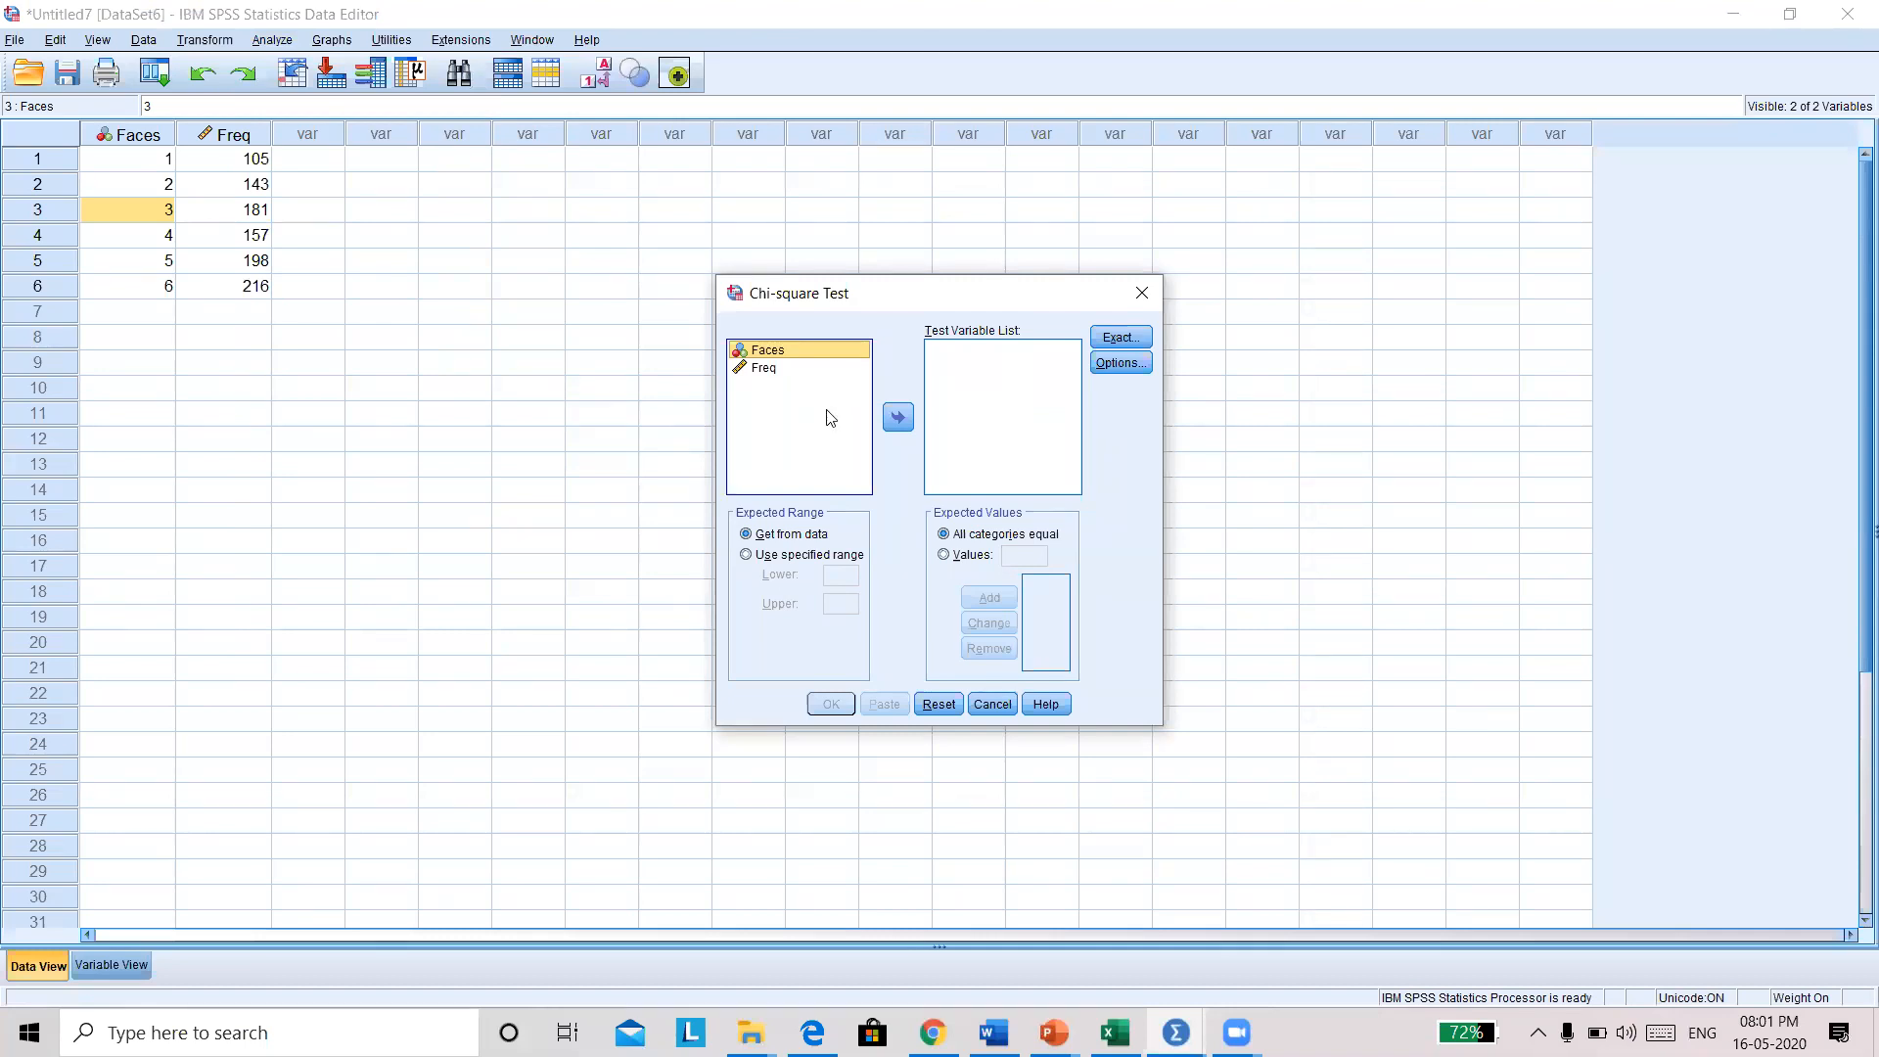
left_click(887, 417)
left_click(770, 352)
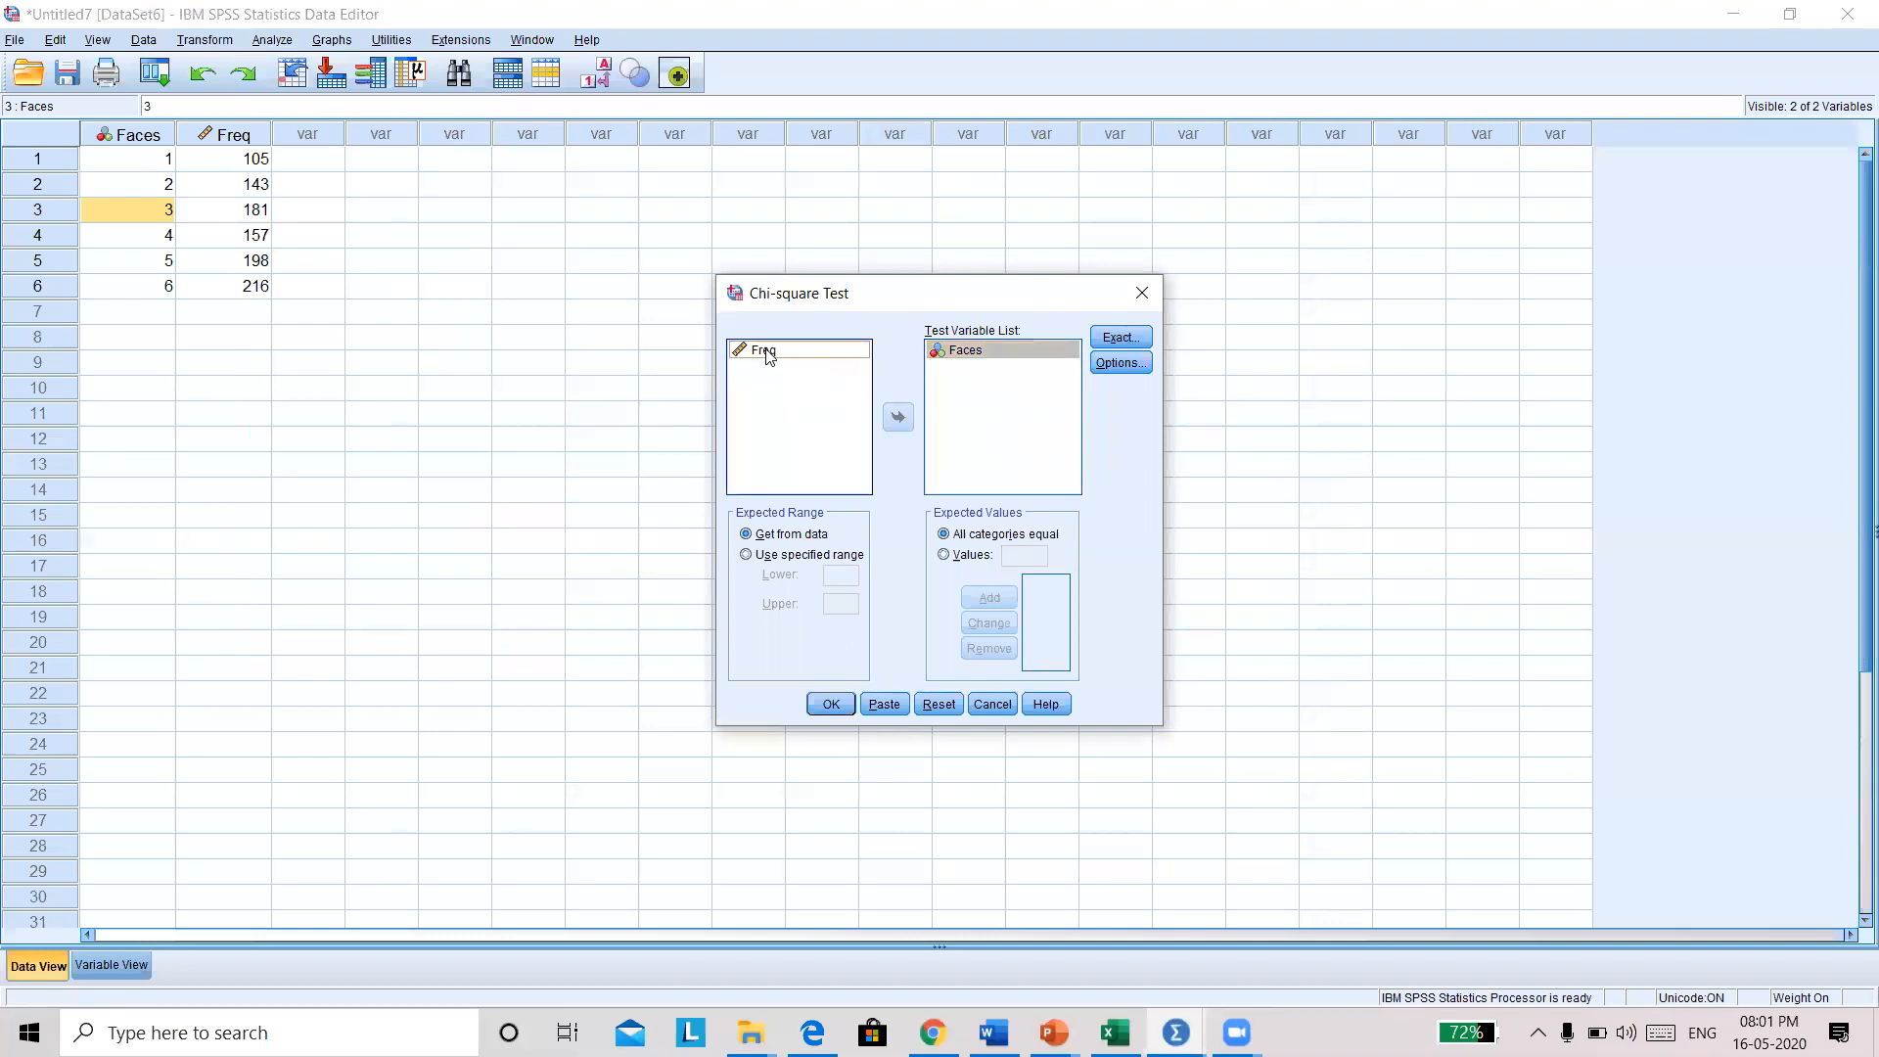
left_click(896, 418)
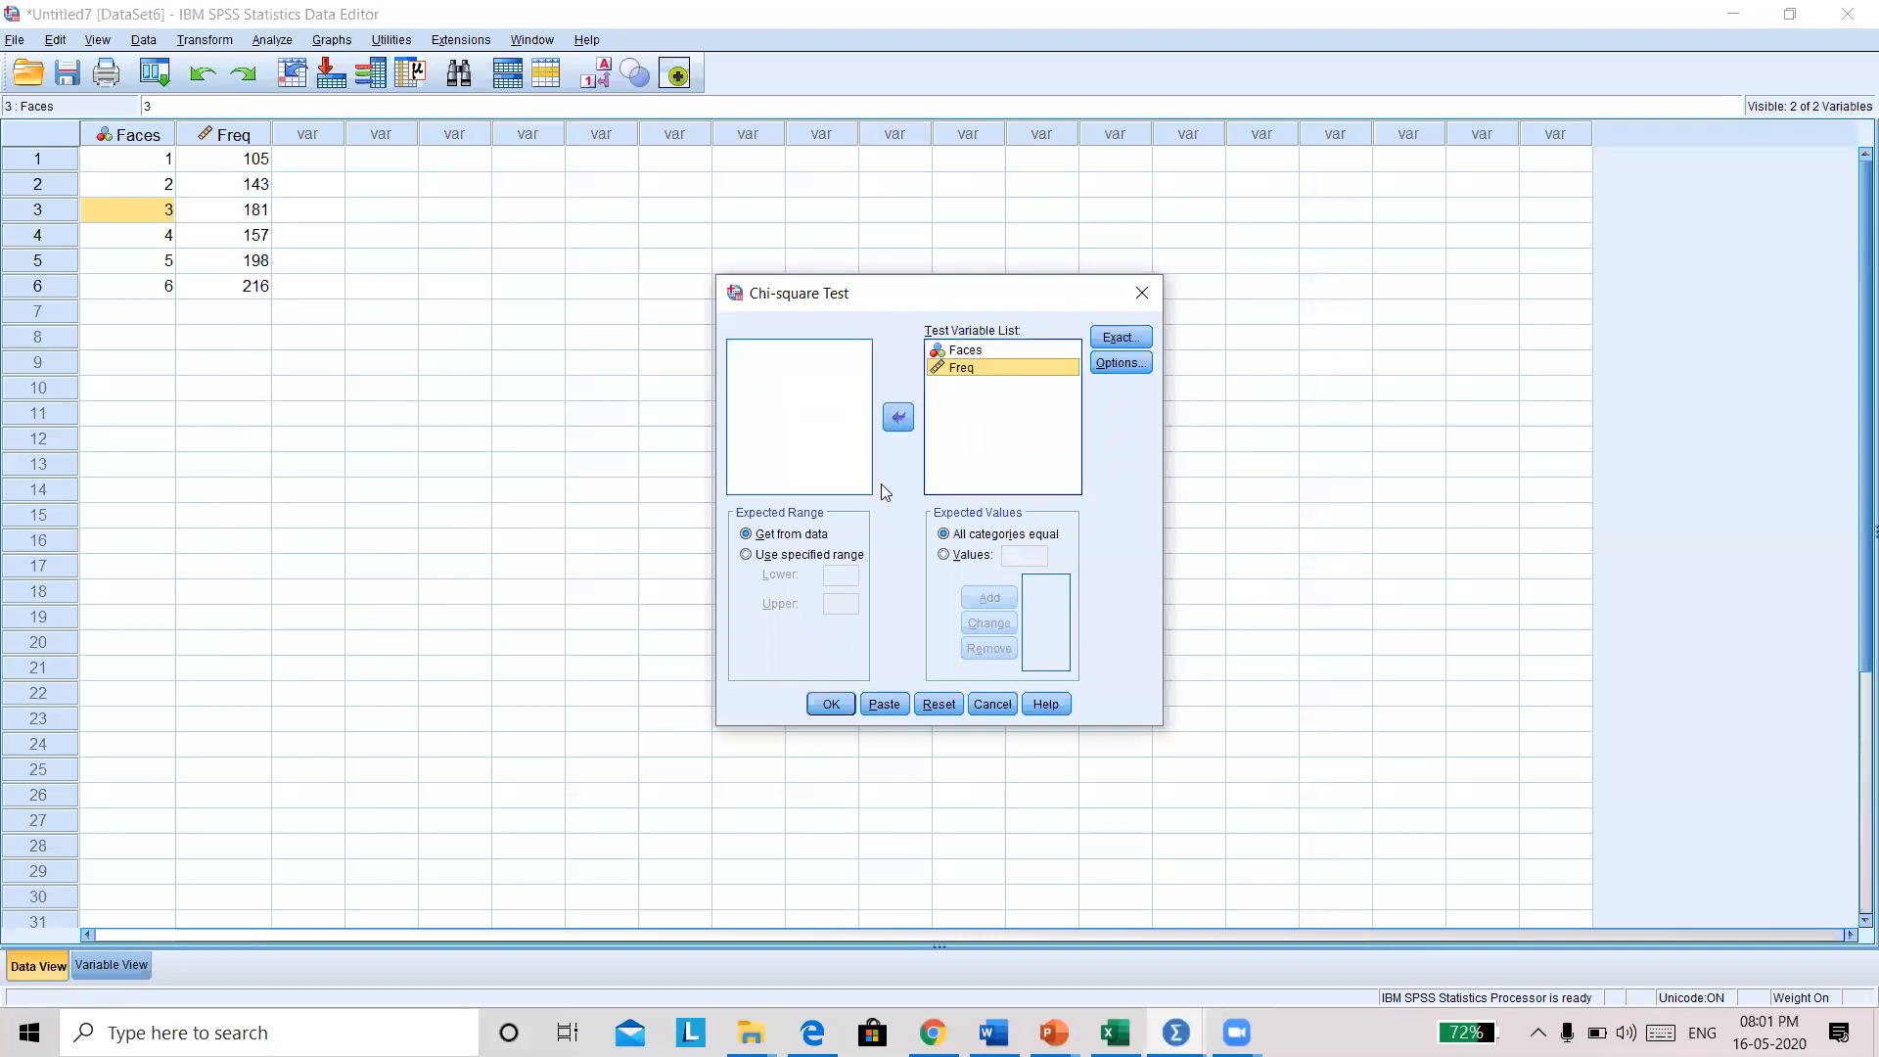
left_click(830, 705)
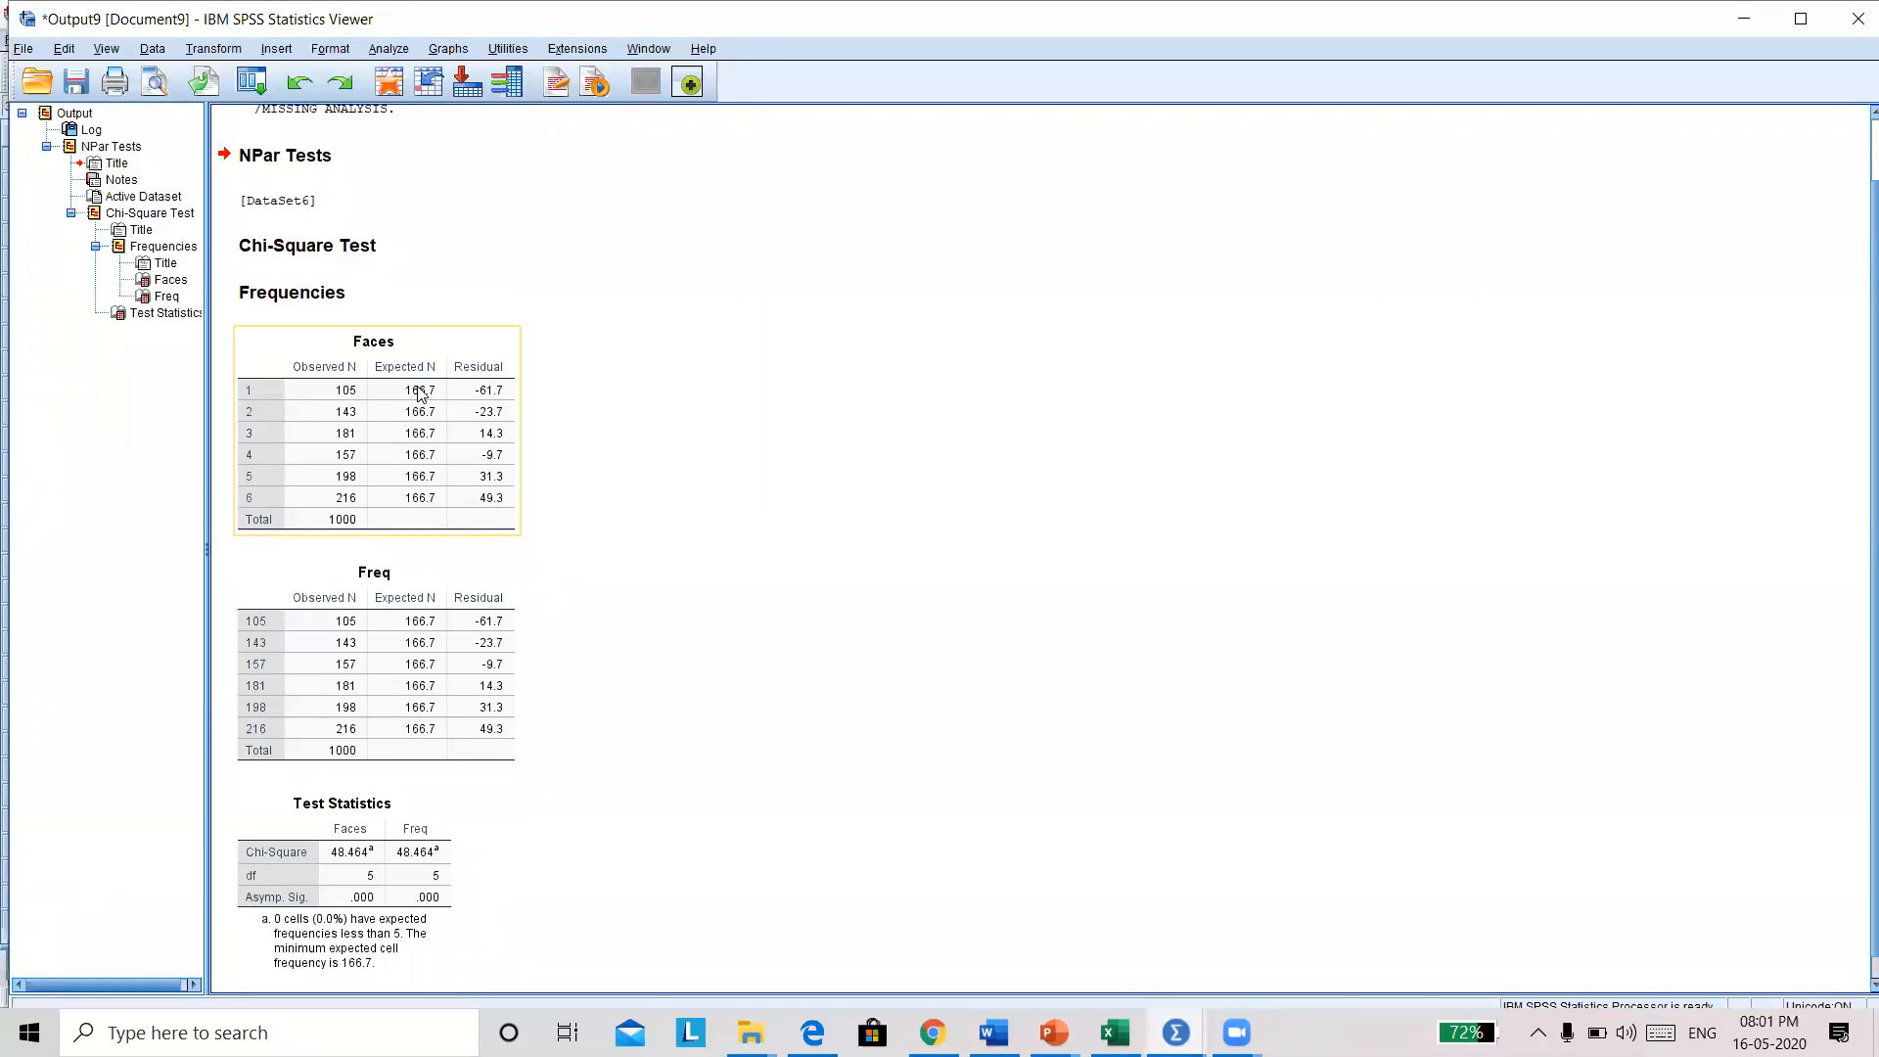
Examine the Faces and Freq frequency tables and the Test Statistics table in the chi-square output.
left_click(452, 728)
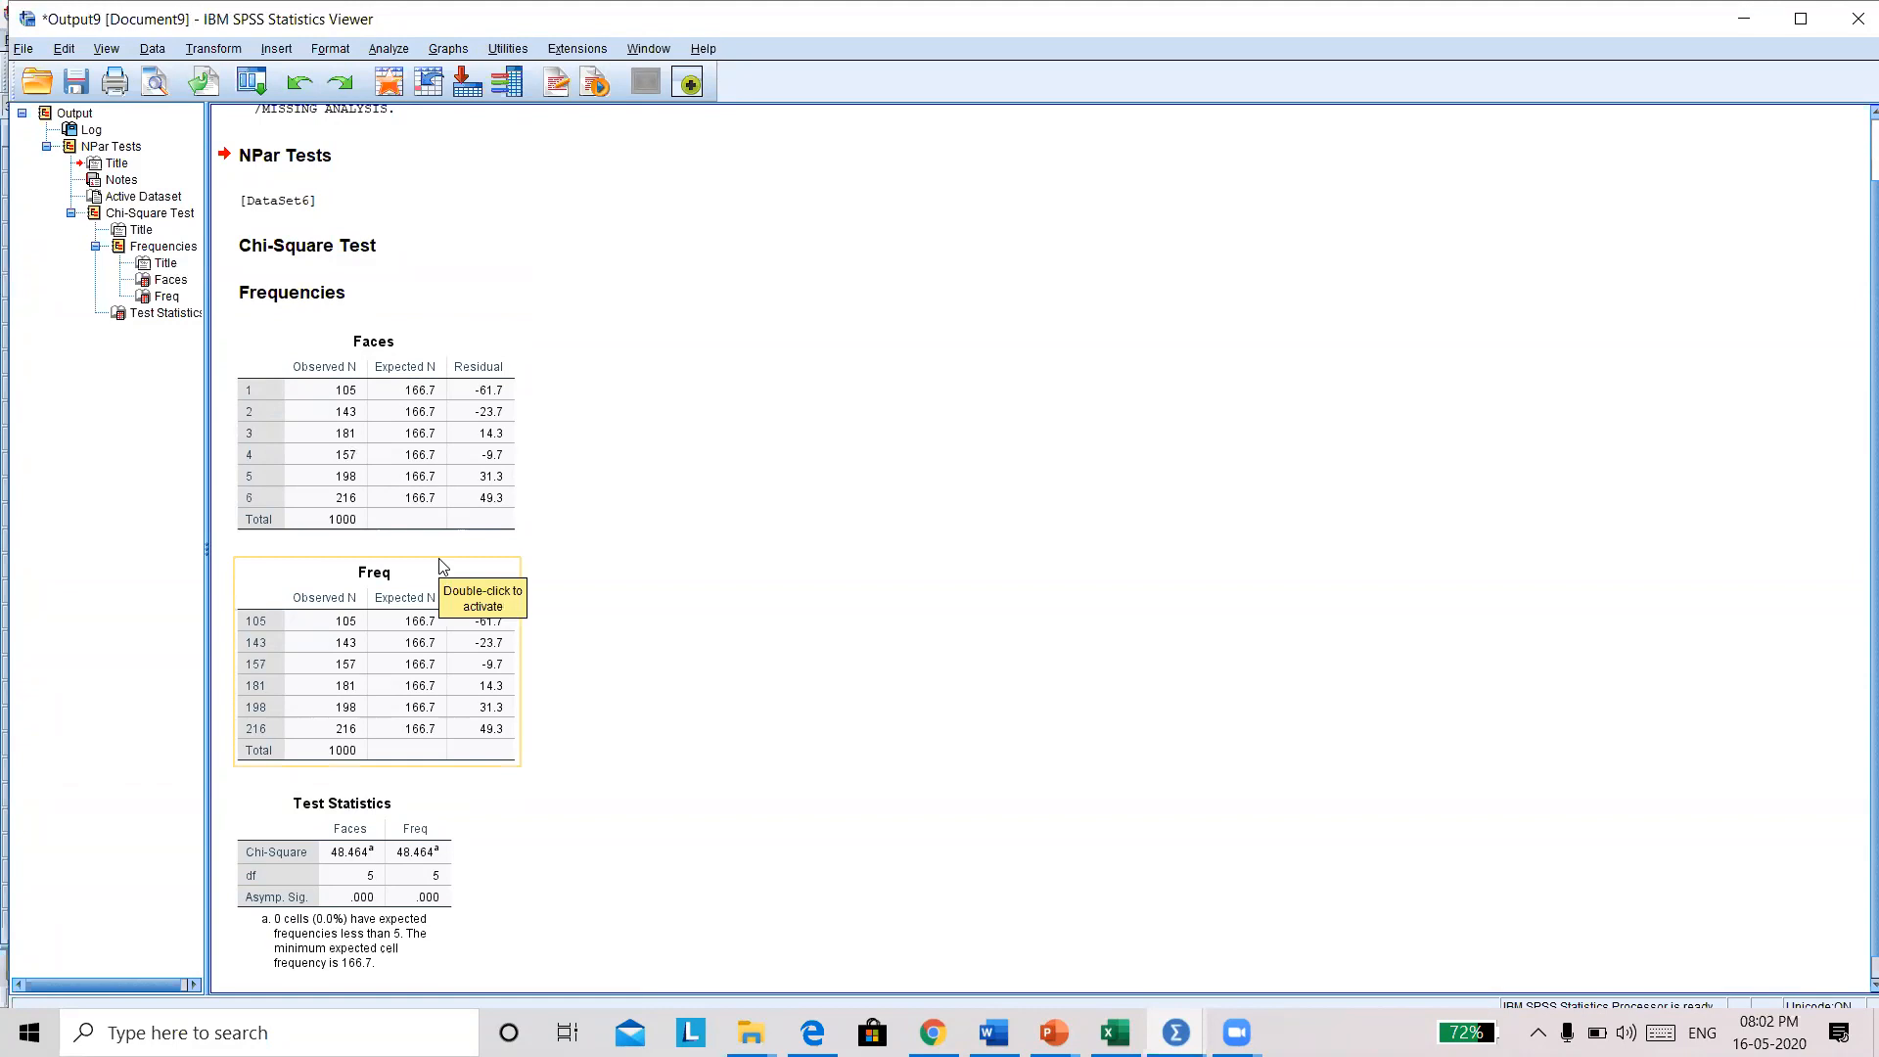
left_click(466, 527)
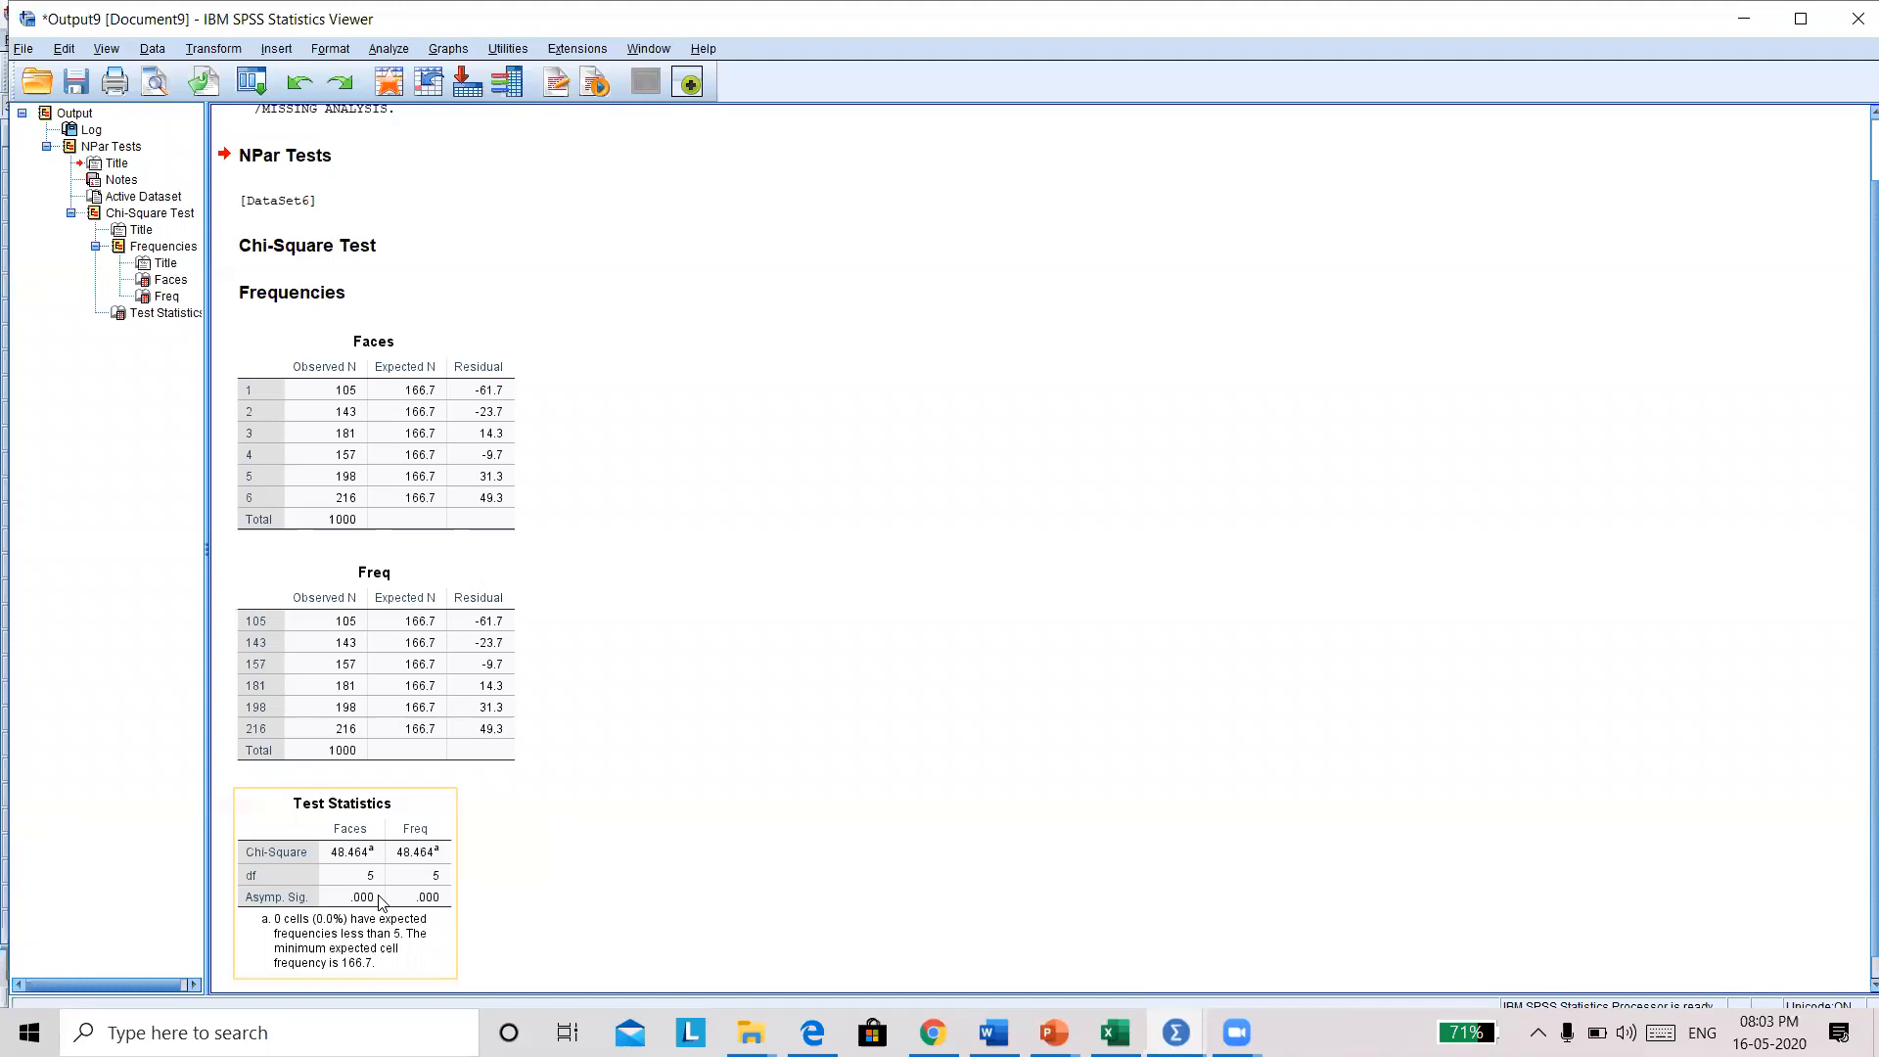
left_click(421, 646)
left_click(472, 338)
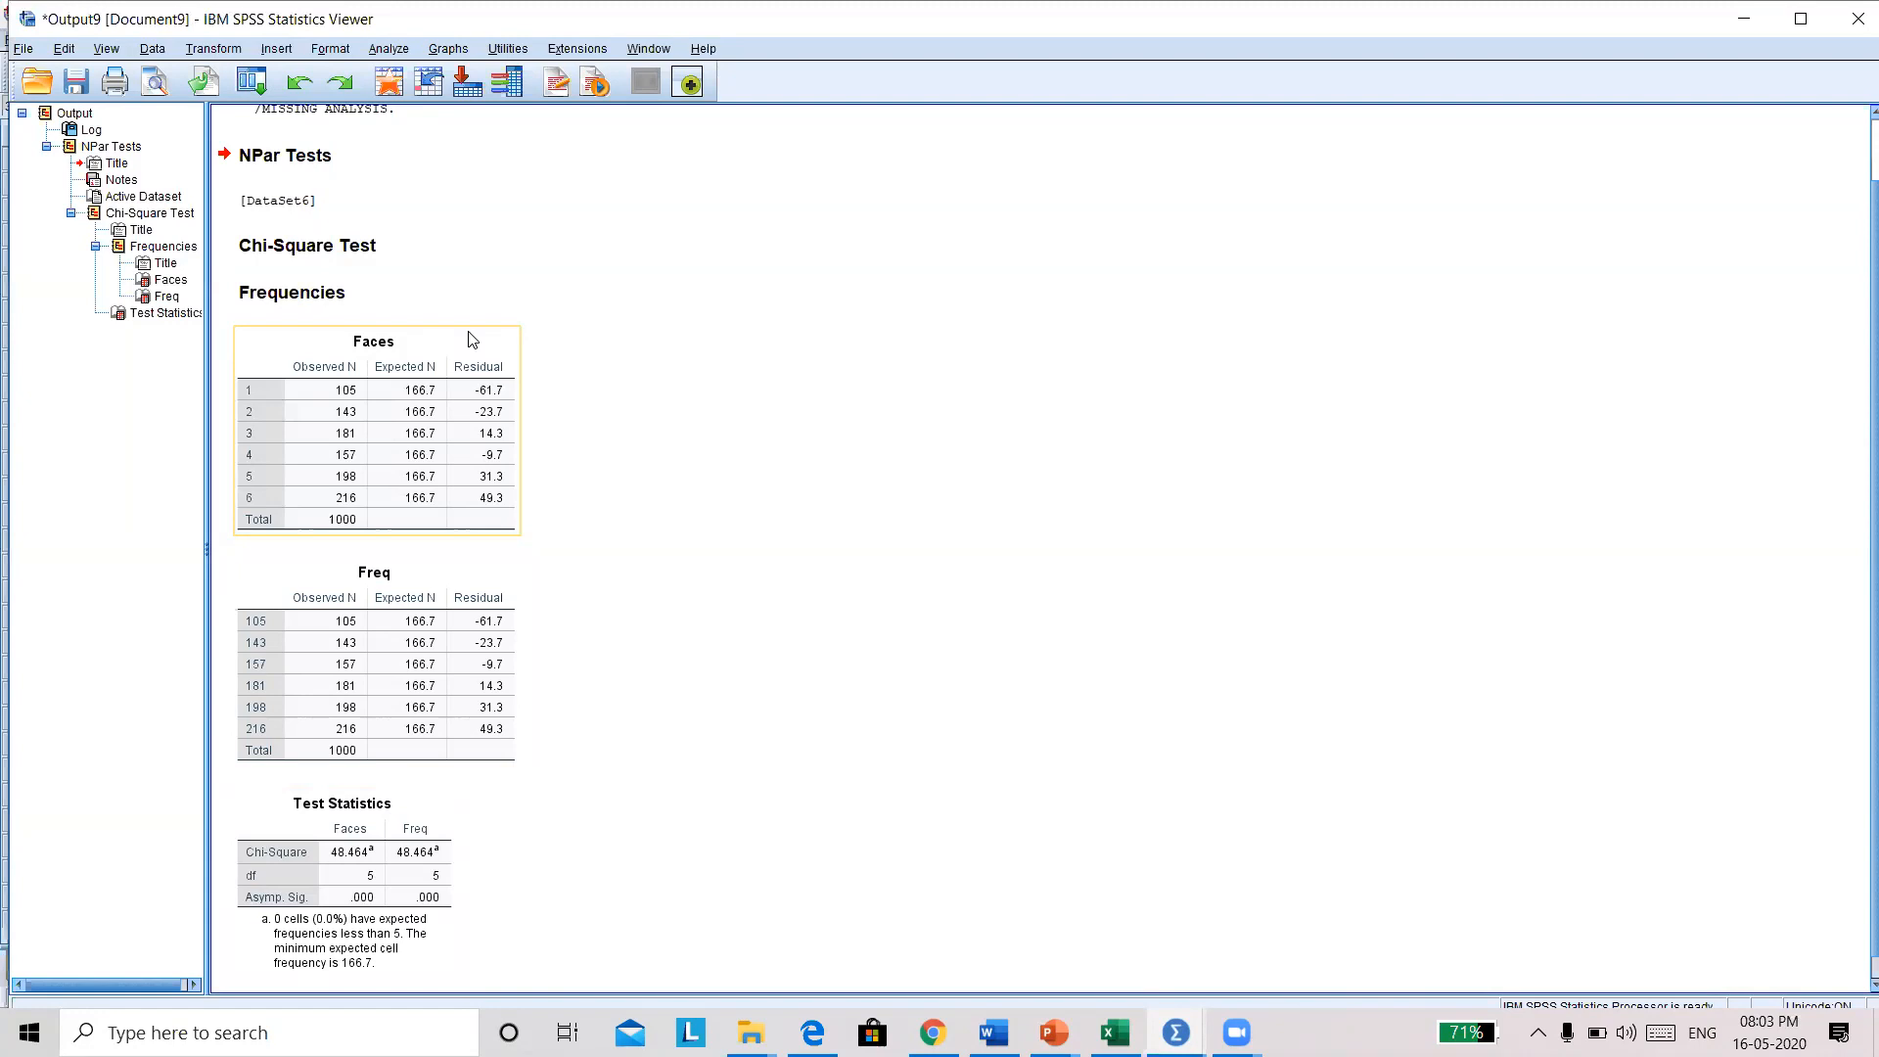
left_click(335, 881)
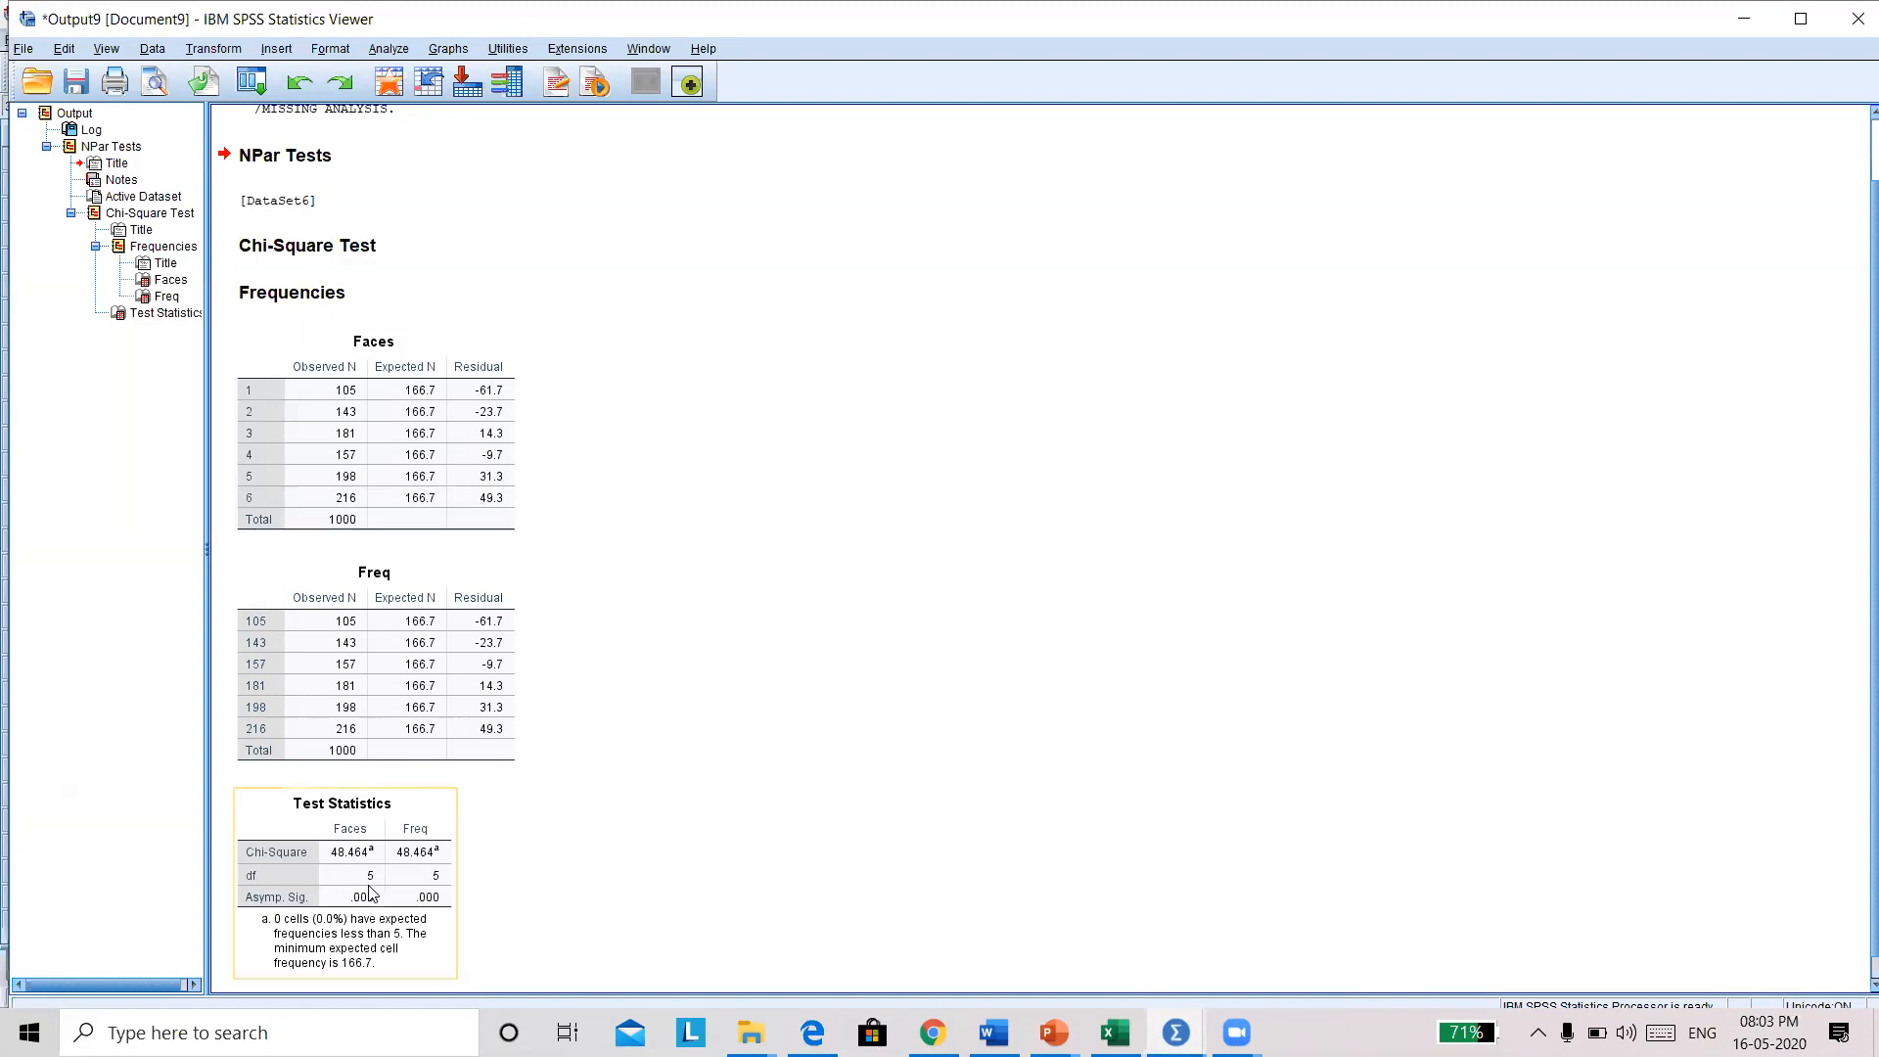